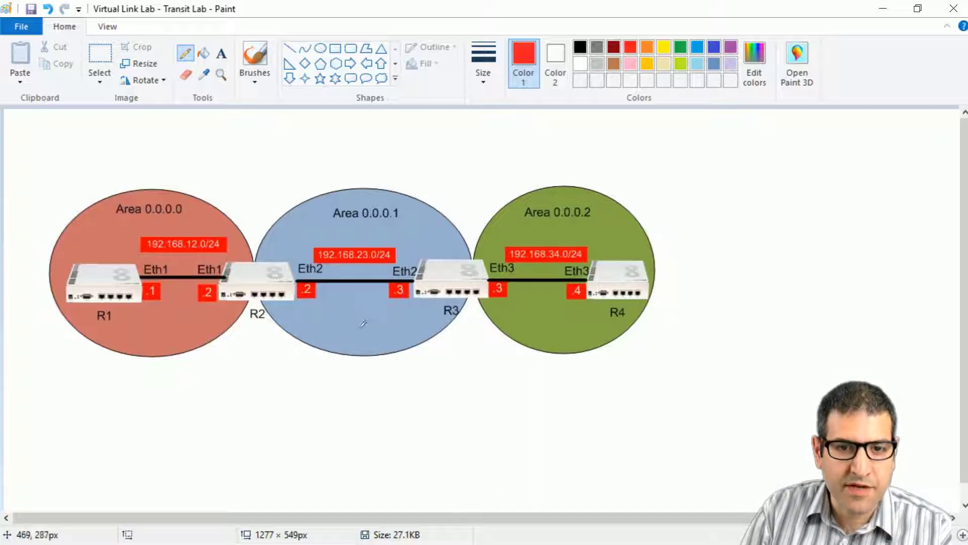
Step: Underline the Area 0.0.0.2 and Area 0.0.0.0 labels on the diagram with the red pencil
drag(534, 222, 593, 221)
drag(150, 217, 183, 218)
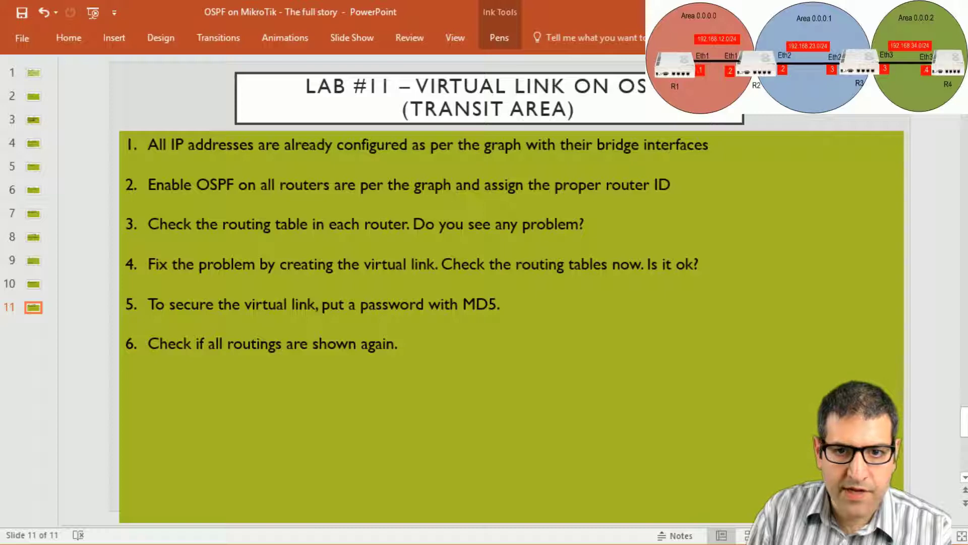
Step: Draw a red ink tick beside lab item 1 on slide 11, then return to the Paint diagram
drag(725, 143, 767, 135)
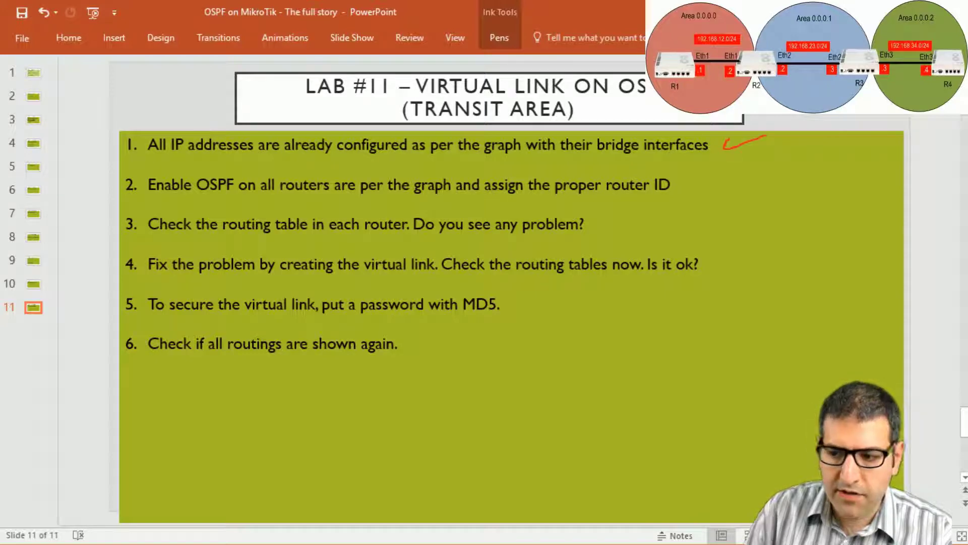
key(alt+Tab)
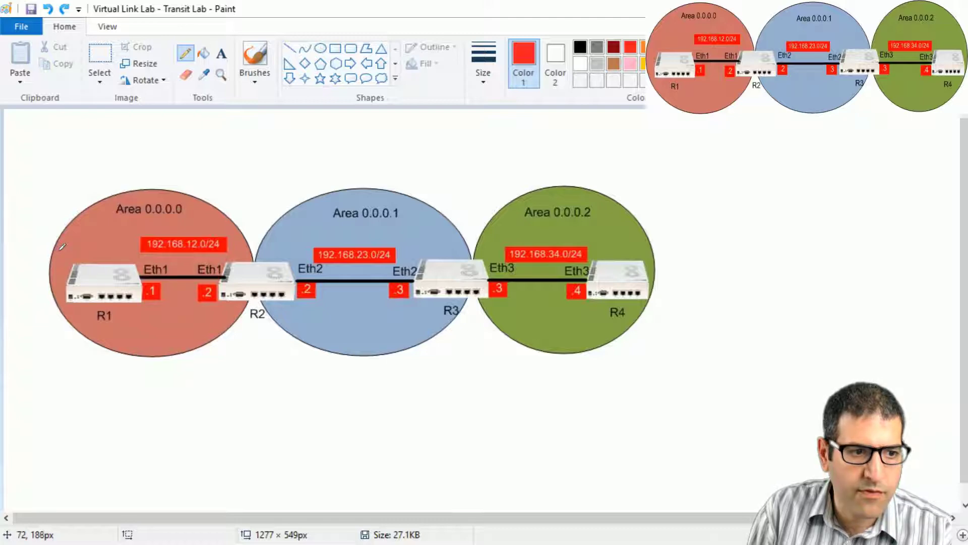
Step: Draw a row of red pencil ticks above R1 inside Area 0.0.0.0
drag(63, 247, 130, 247)
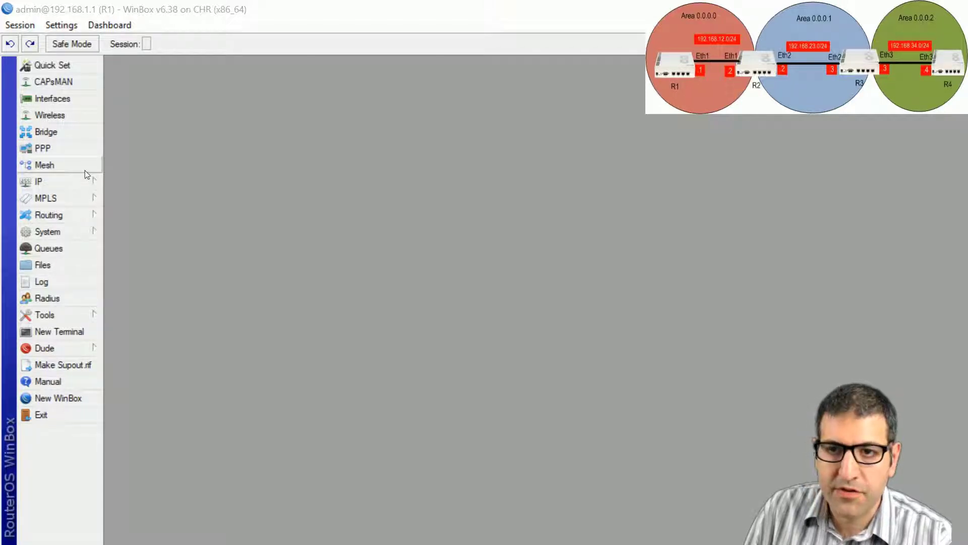
Step: Set R1's default OSPF instance router ID to 1.1.1.1
click(56, 215)
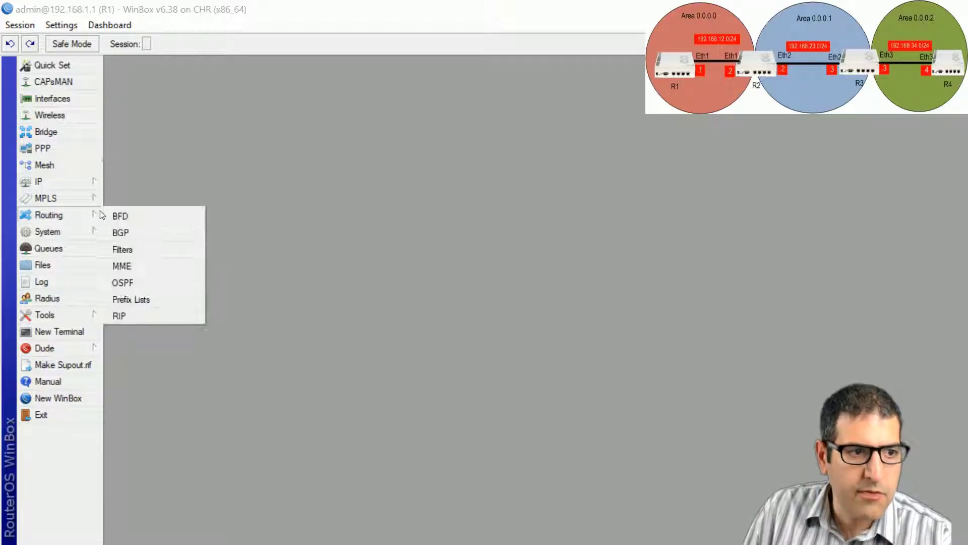
click(149, 286)
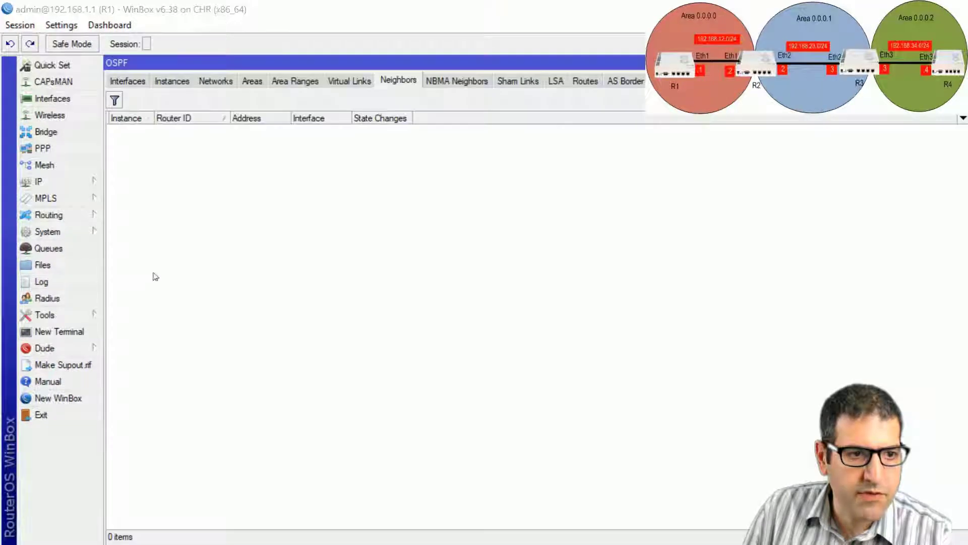
click(173, 81)
double_click(177, 130)
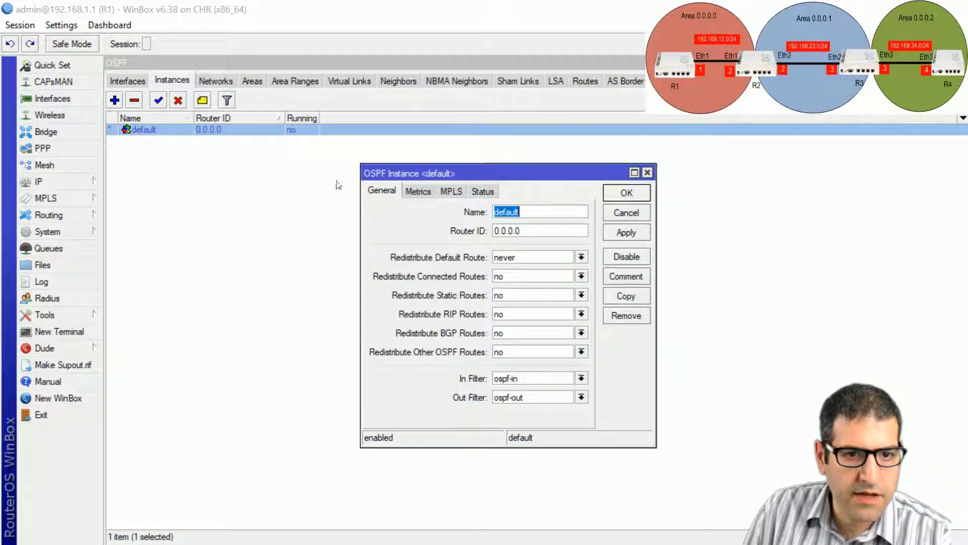
click(519, 231)
text(1.1.1.1)
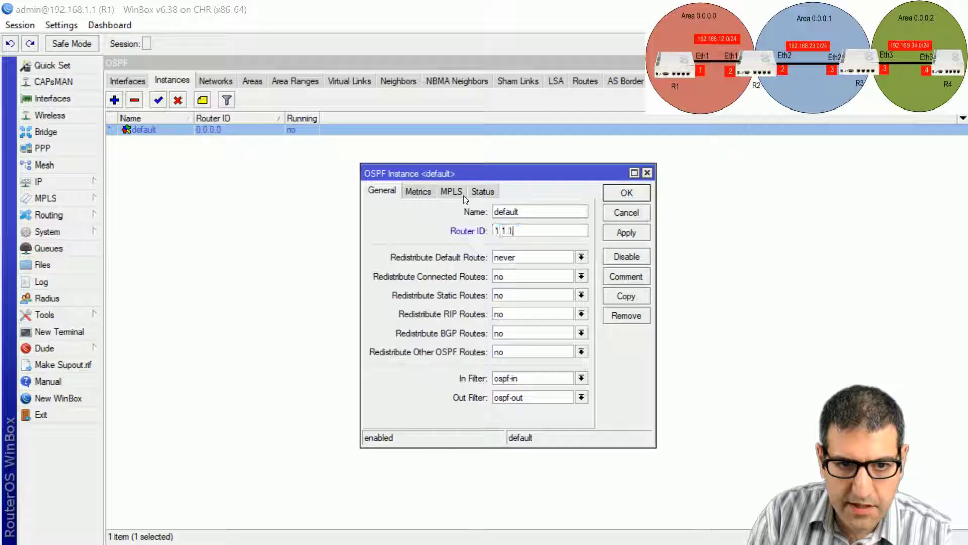
click(630, 194)
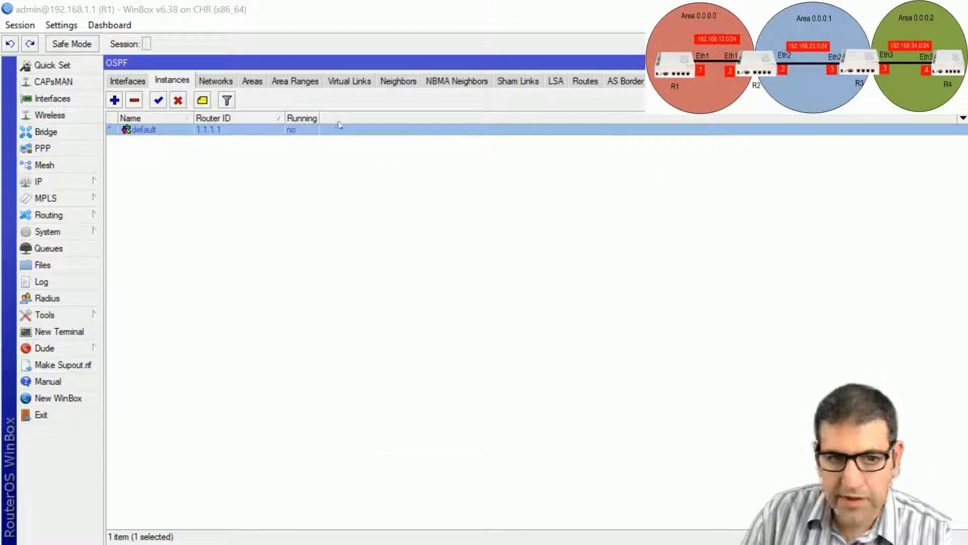
Step: Add a new OSPF network entry on R1
click(227, 81)
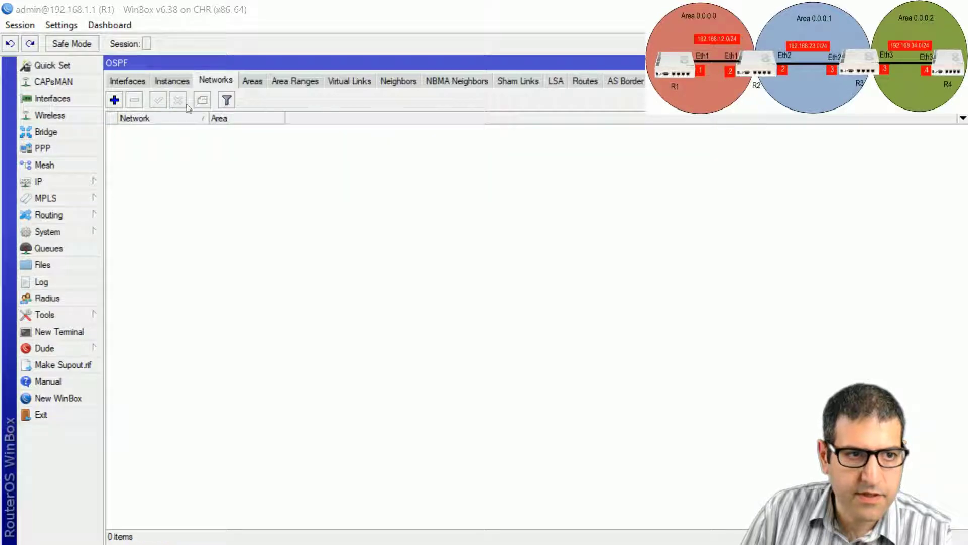
click(114, 100)
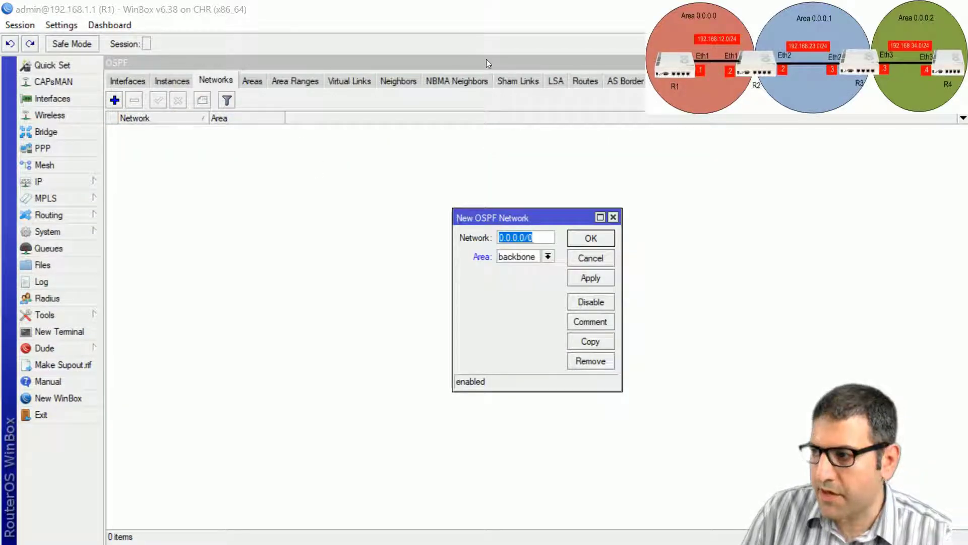
drag(504, 218, 340, 183)
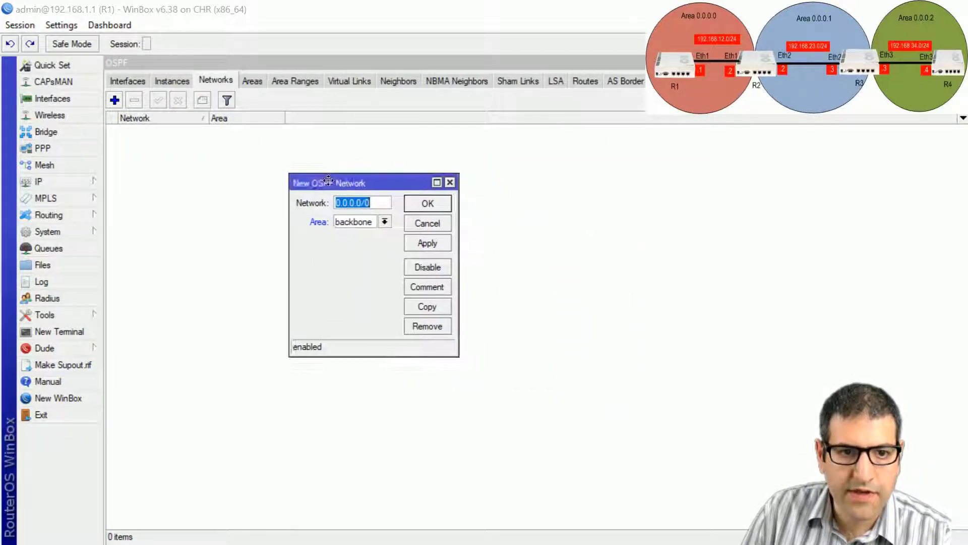
click(443, 204)
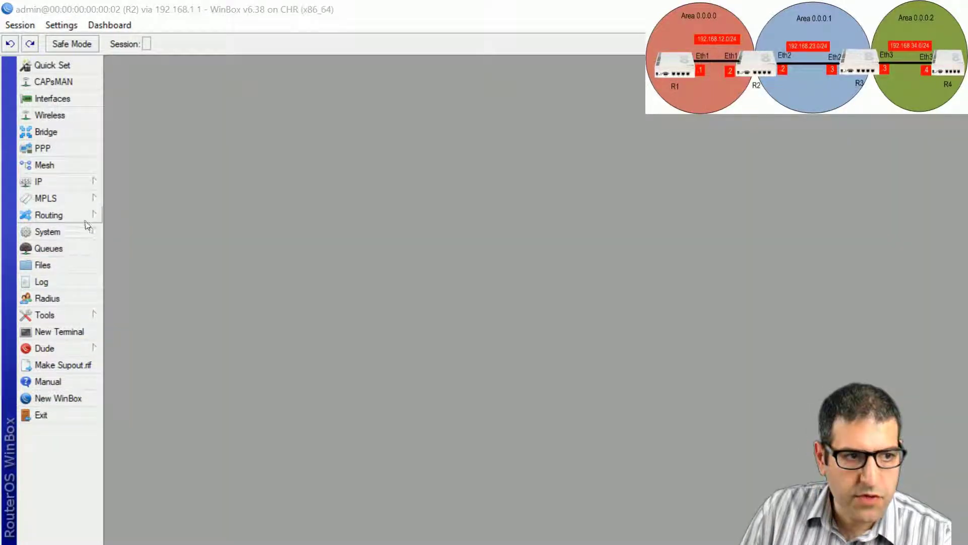
Step: Give R2's default OSPF instance the router ID 2.2.2.2
click(83, 215)
click(180, 280)
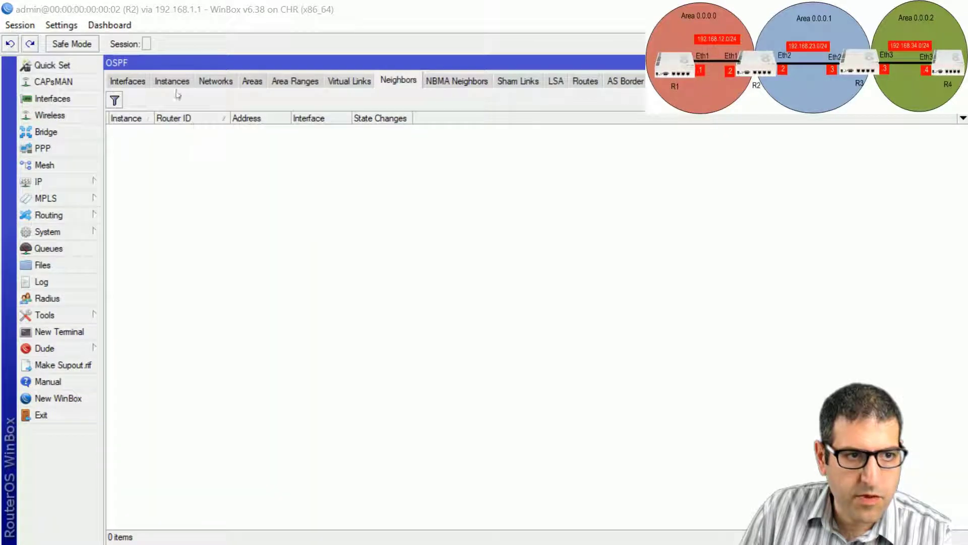
click(172, 80)
double_click(176, 132)
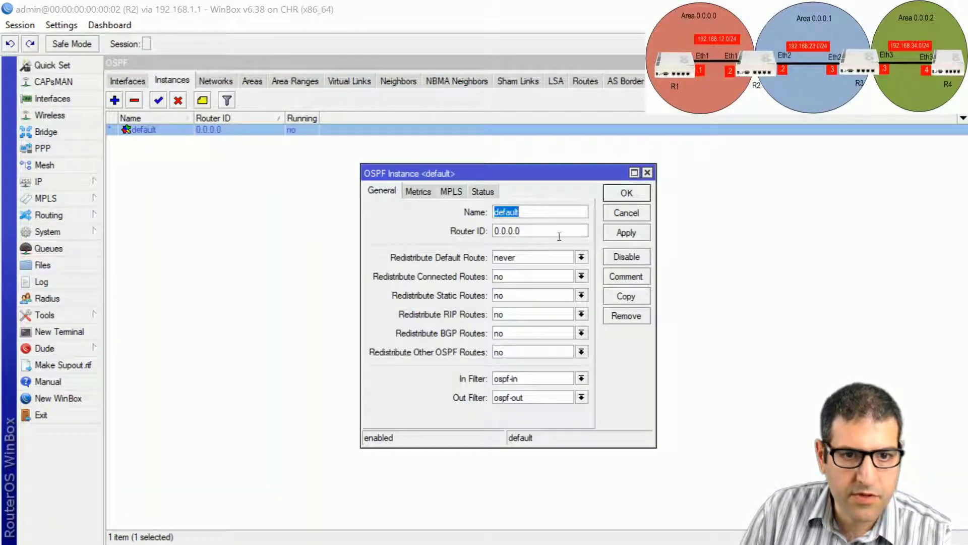
key(Tab)
text(2.2.2.2)
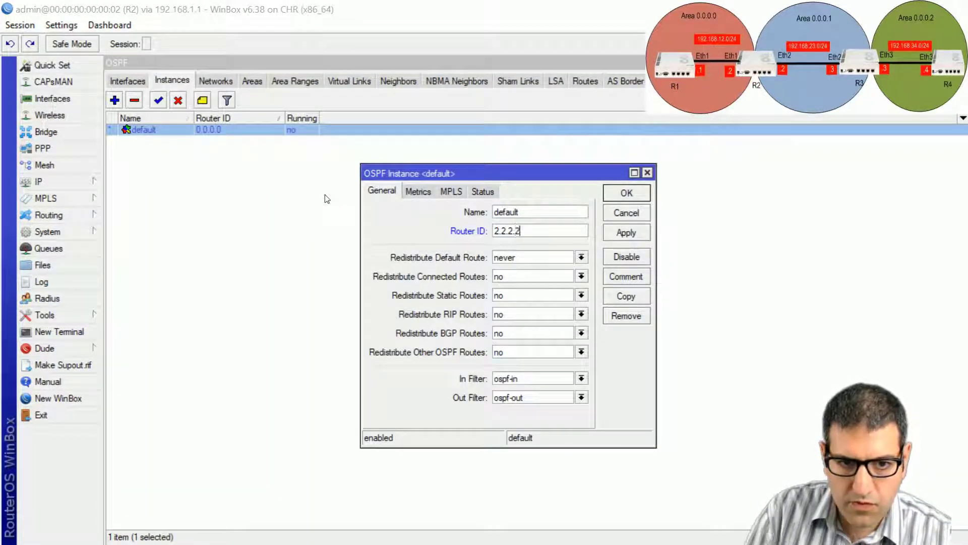
click(640, 193)
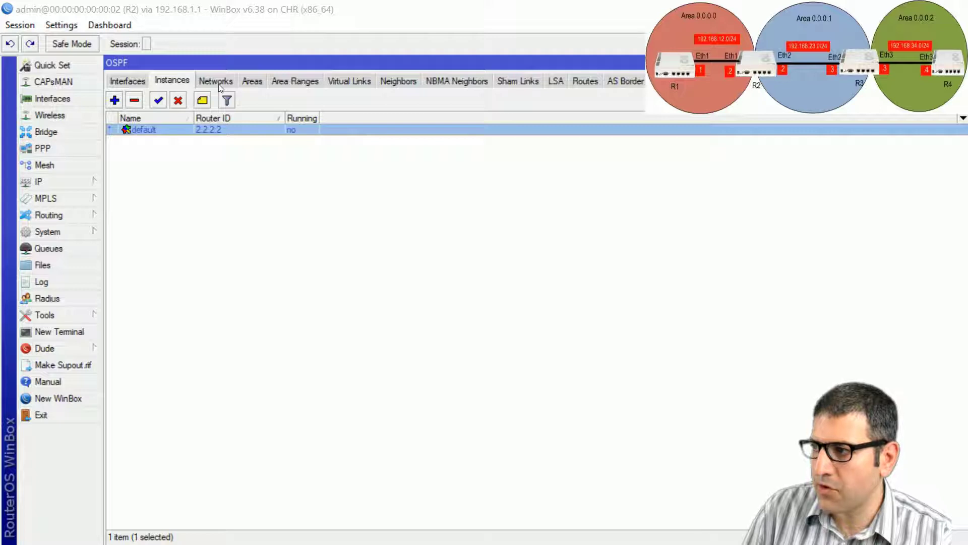
Step: Create OSPF area area1 with area ID 0.0.0.1 on R2
click(261, 84)
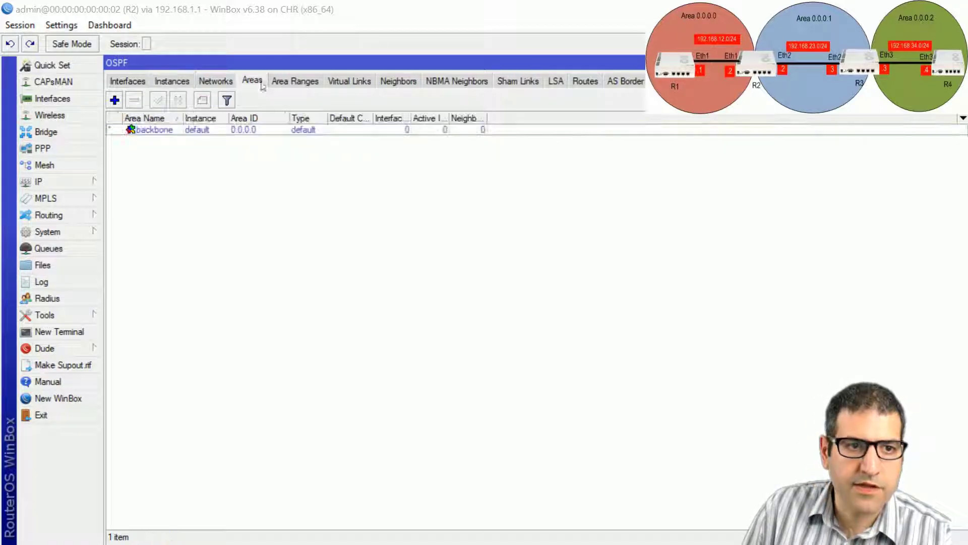
click(120, 99)
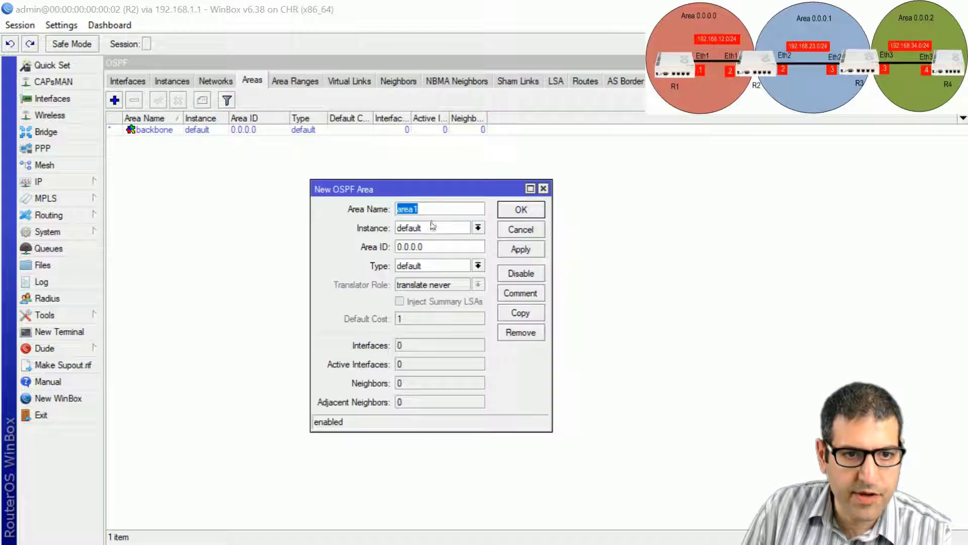
click(467, 248)
key(BackSpace)
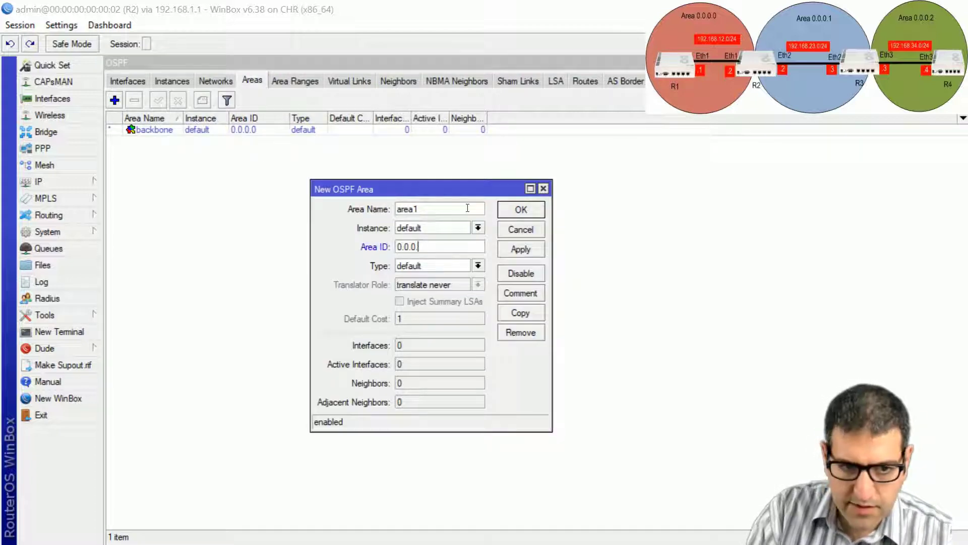
text(1)
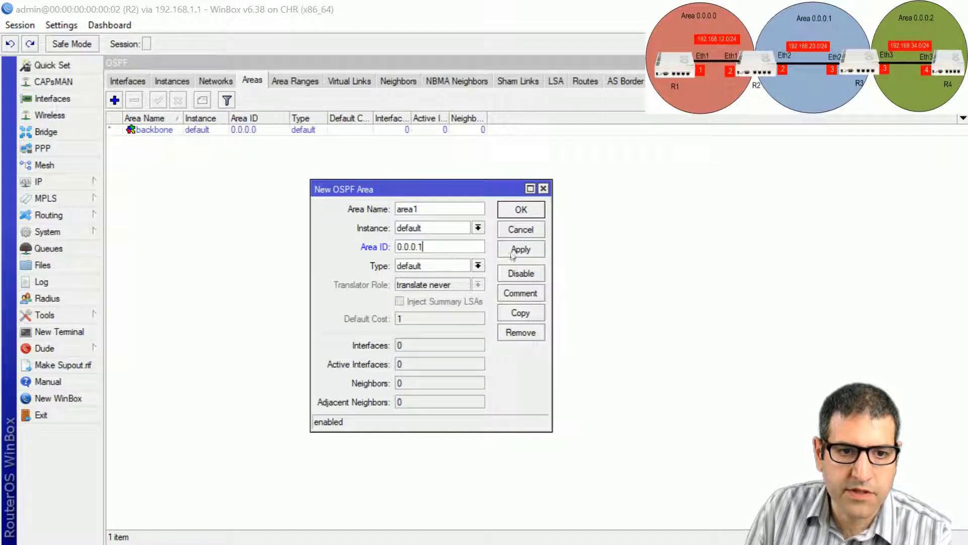
click(521, 209)
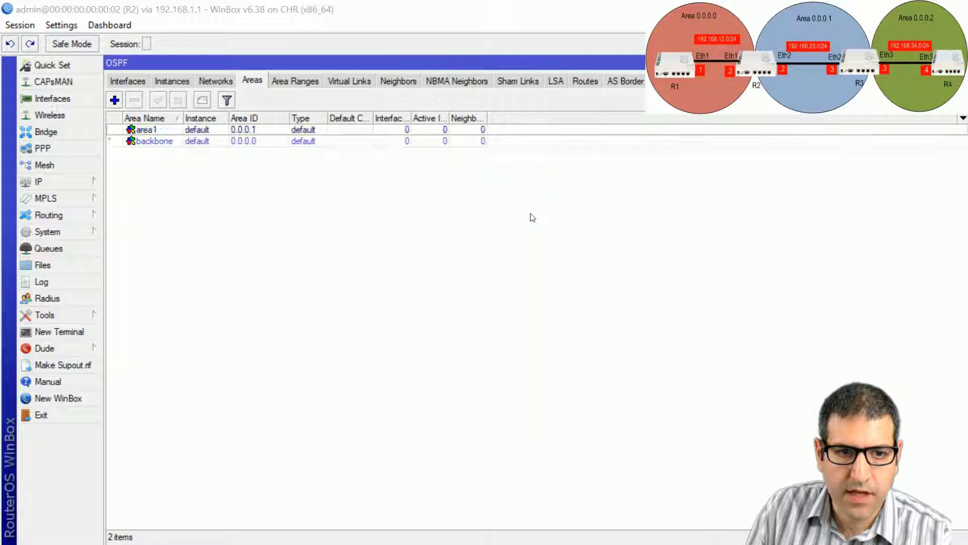
Step: Add OSPF network 192.168.12.0/24 to the backbone area on R2
click(214, 81)
click(115, 100)
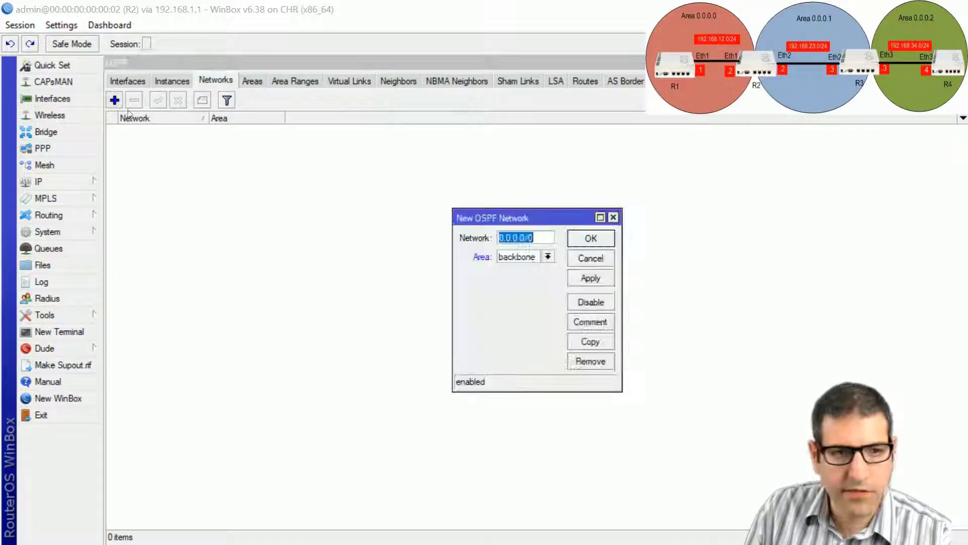
text(192.168)
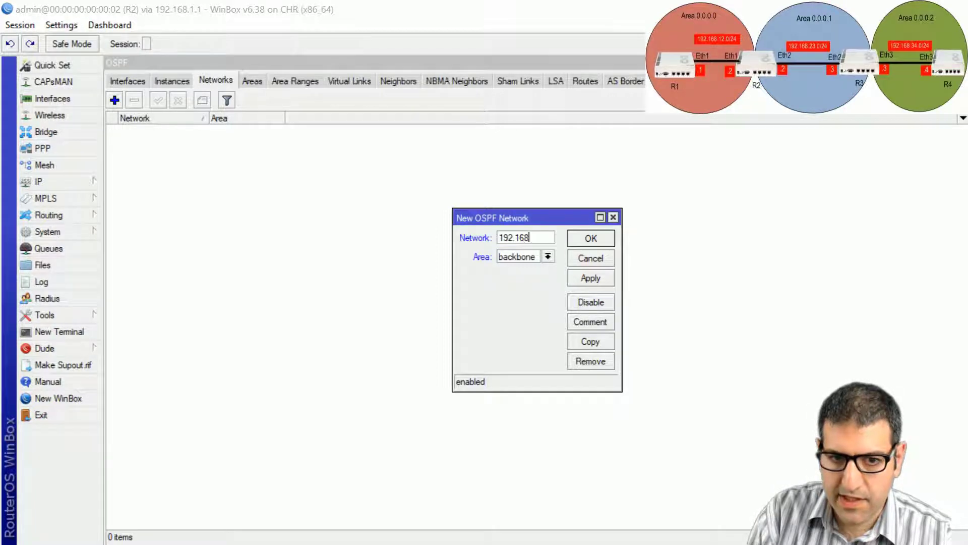
text(.12)
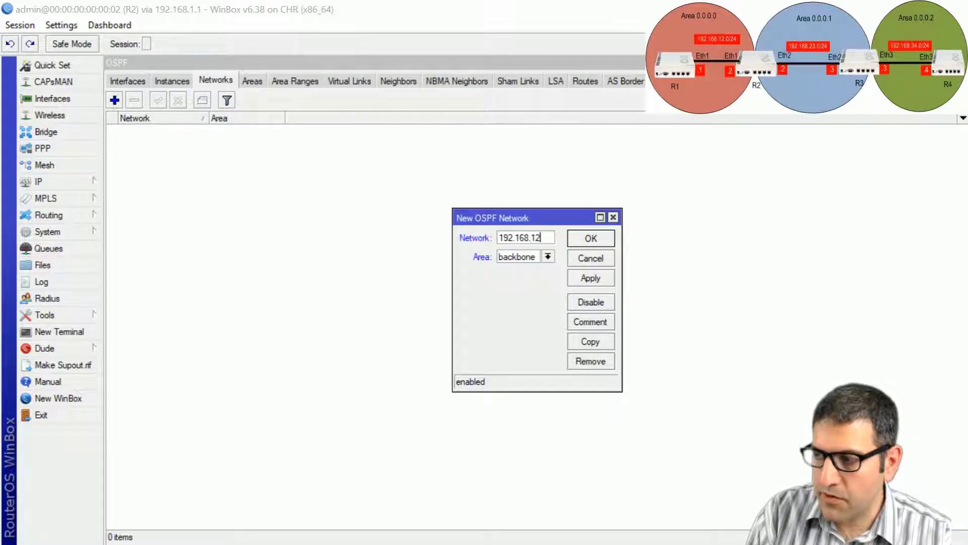
text(.0)
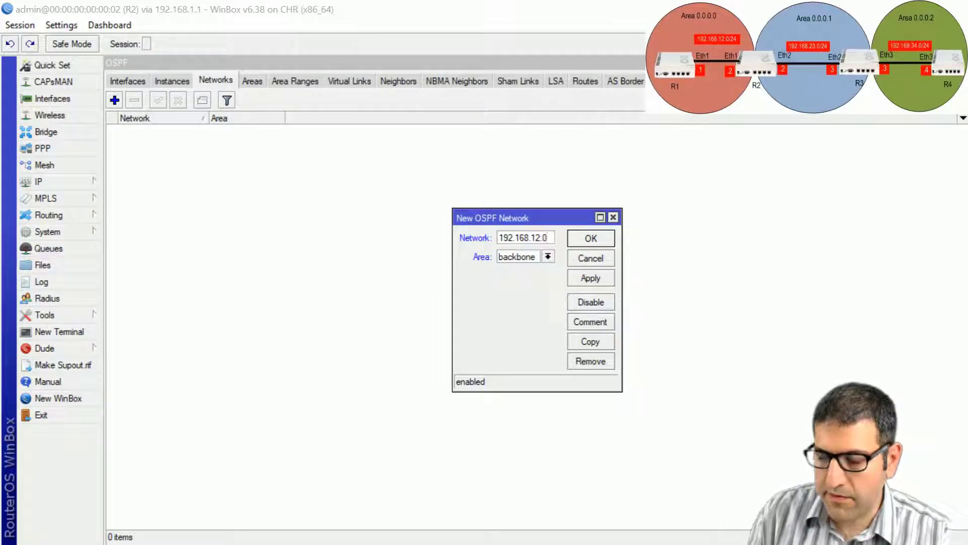
text(/24)
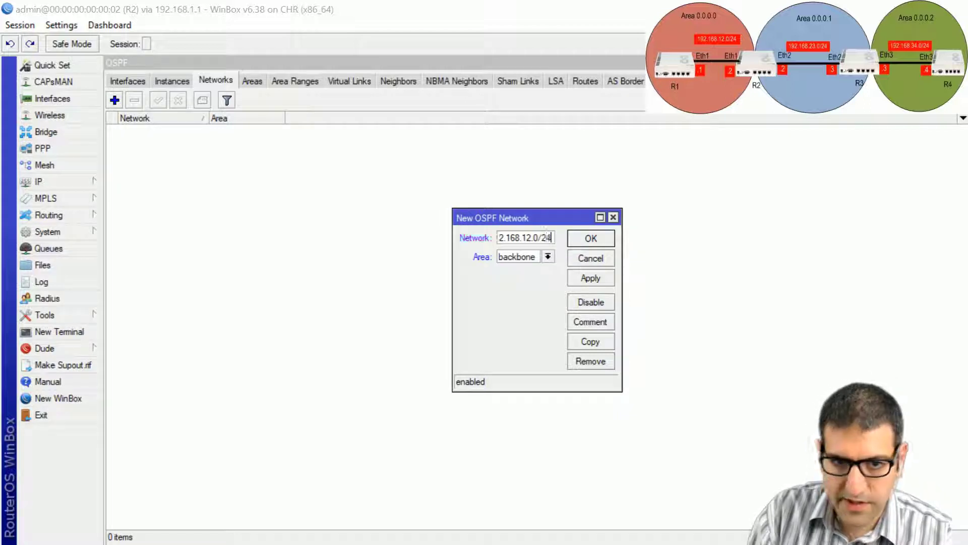
click(606, 243)
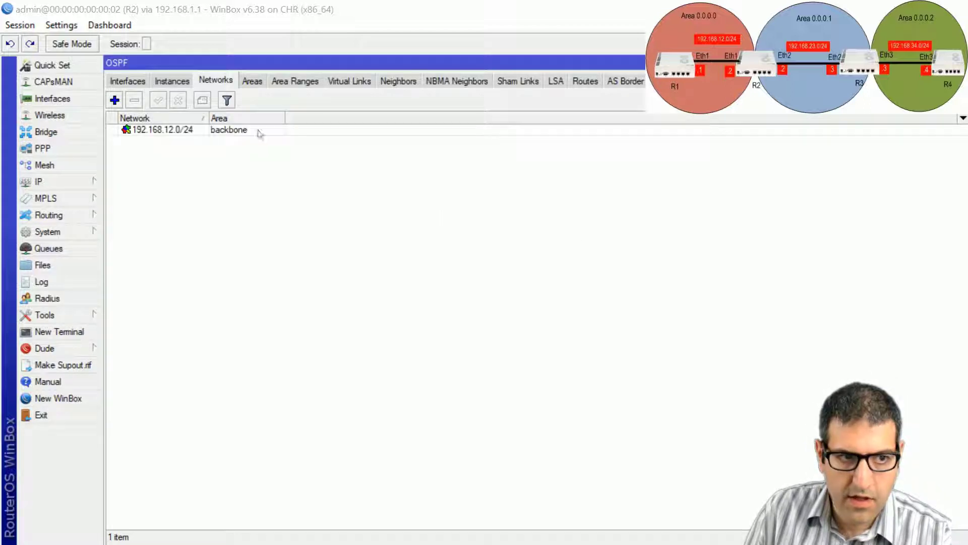
Step: Add OSPF networks 192.168.23.0/24 and 22.22.22.0/24 to area1
click(114, 100)
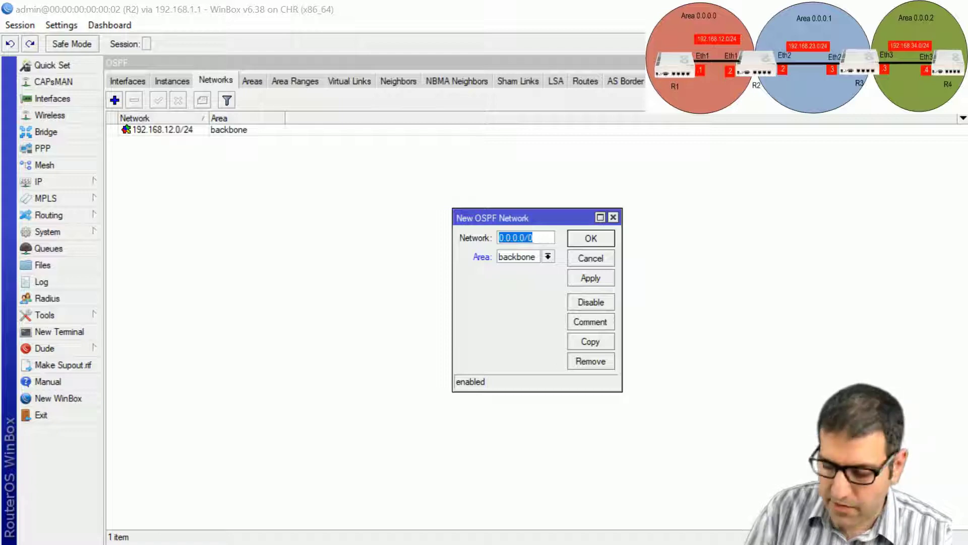
text(192.168.23)
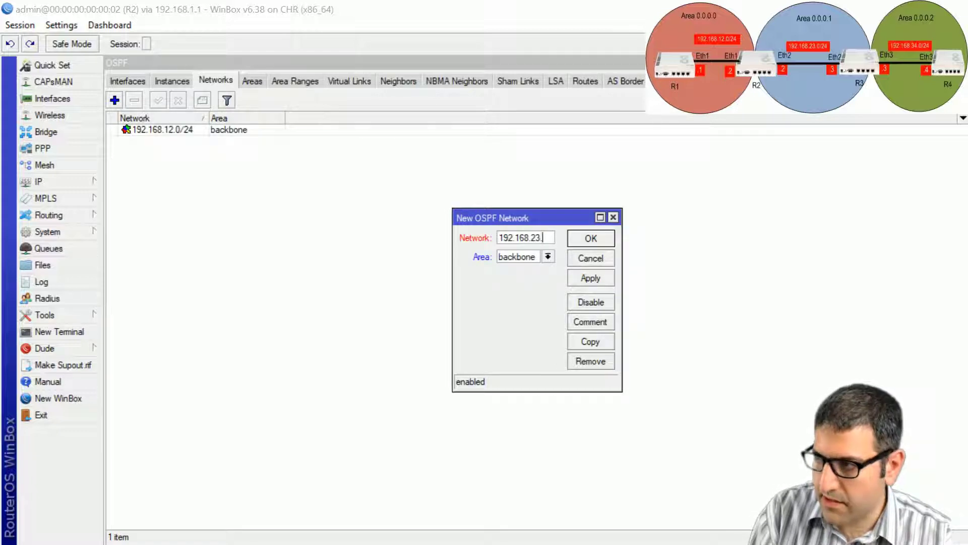
text(.0/24)
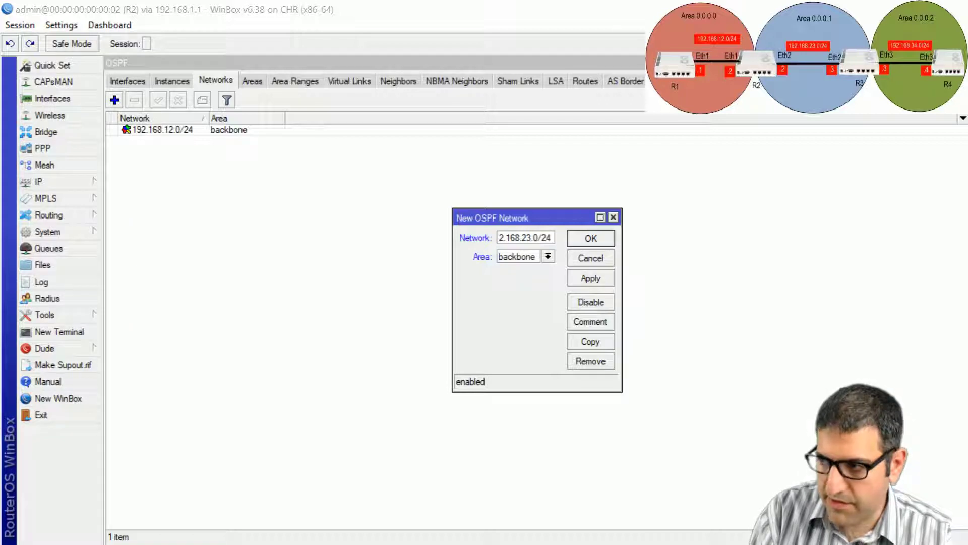
click(547, 256)
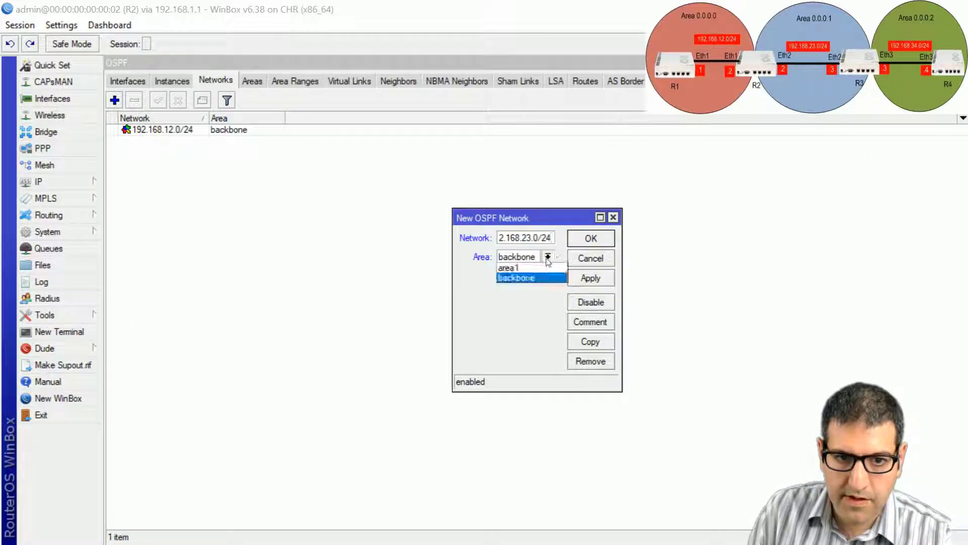
click(524, 266)
click(590, 238)
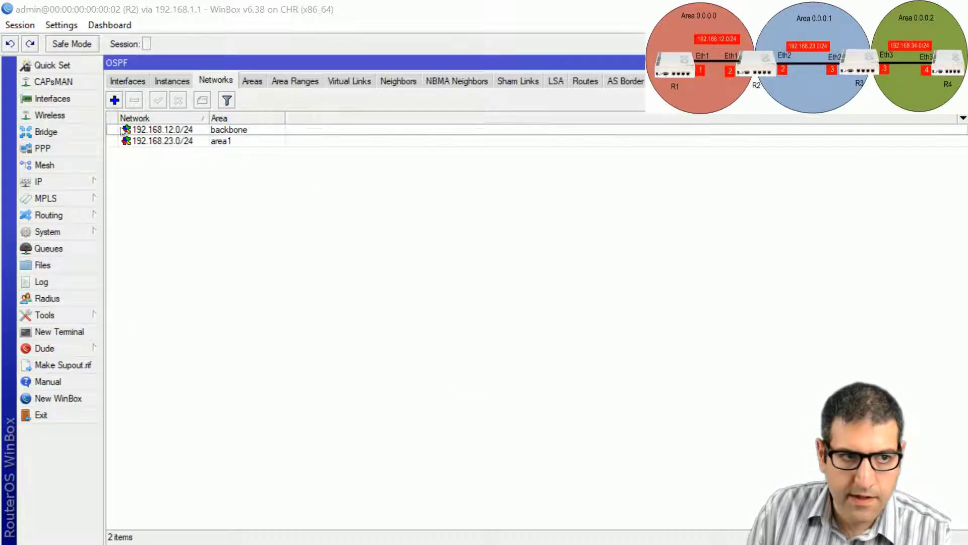
click(114, 100)
text(22)
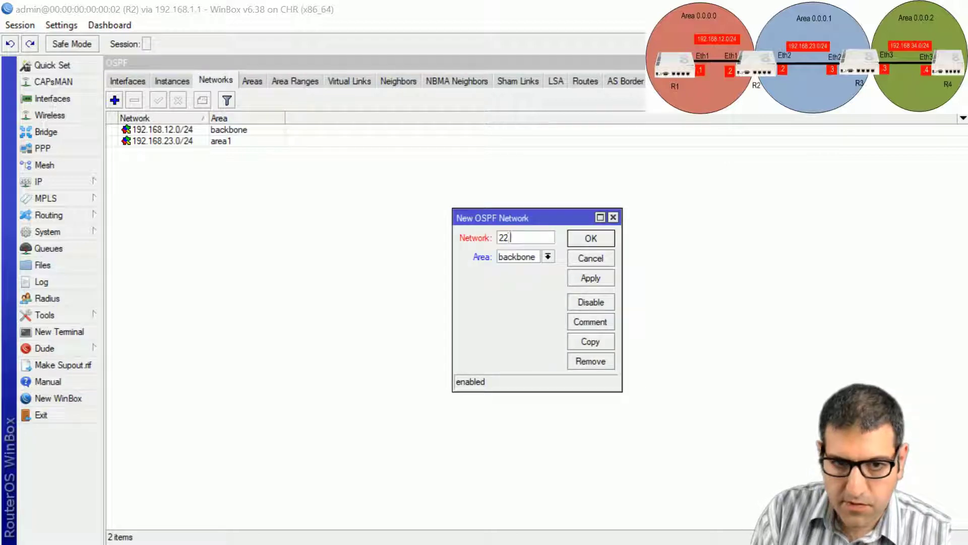
text(.22.22.0/)
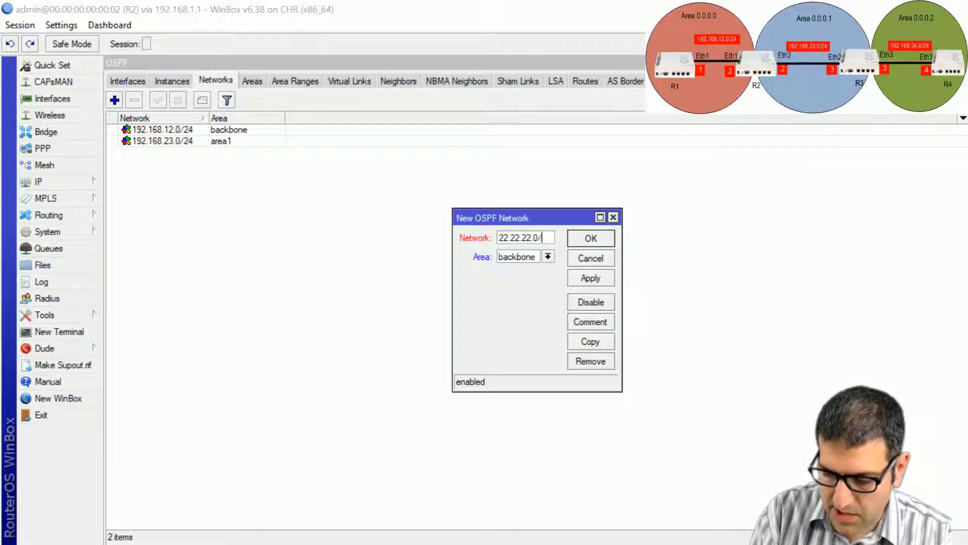
text(24)
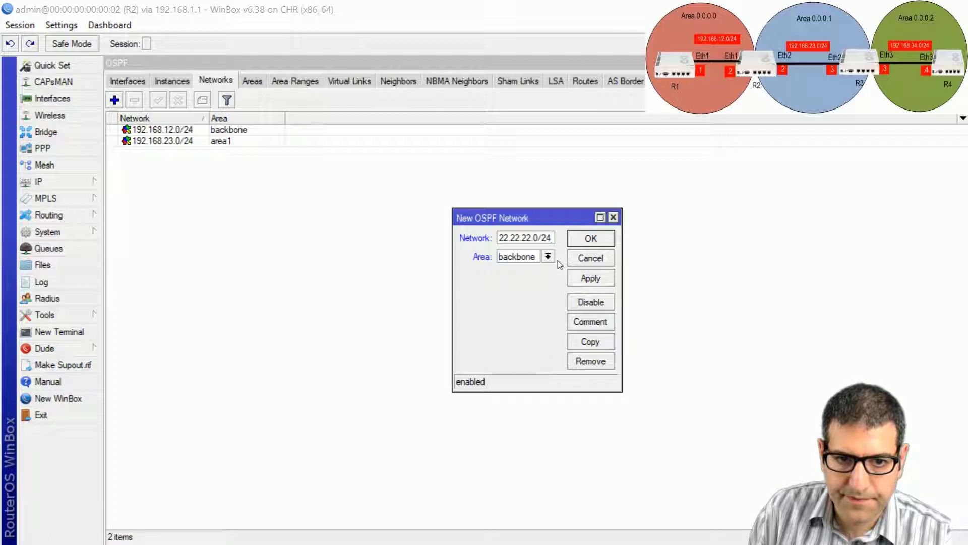
click(547, 256)
click(541, 268)
click(593, 242)
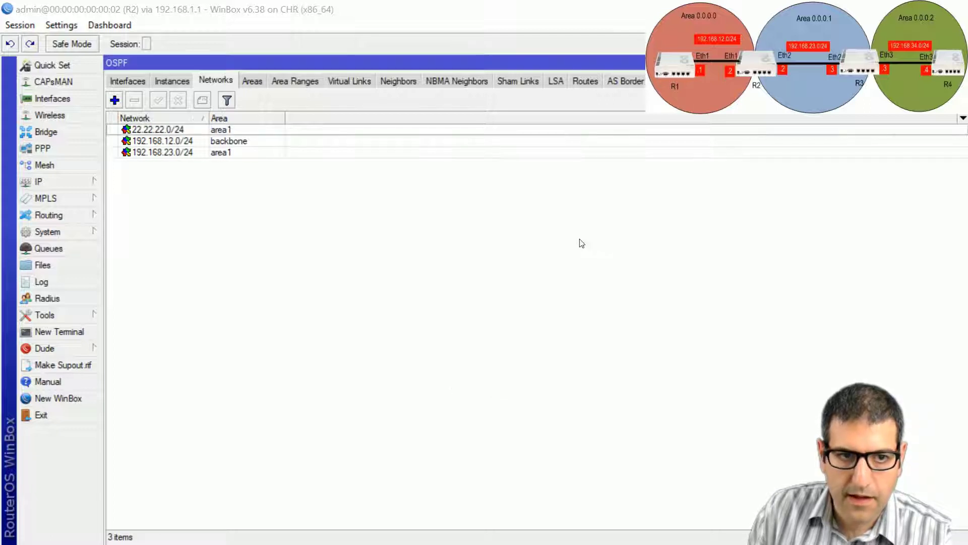
Step: Check R2's OSPF neighbors and interfaces, then switch to R3's session
click(416, 85)
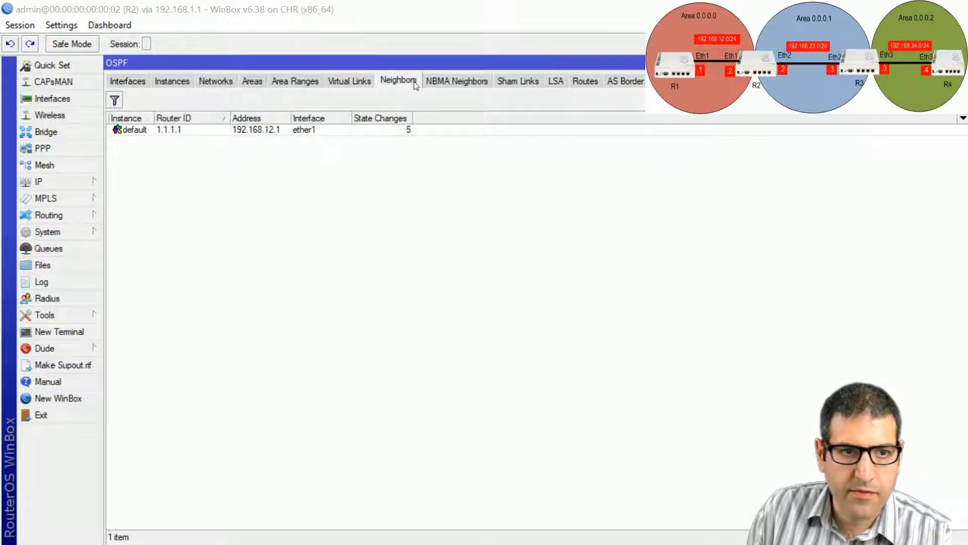
click(130, 86)
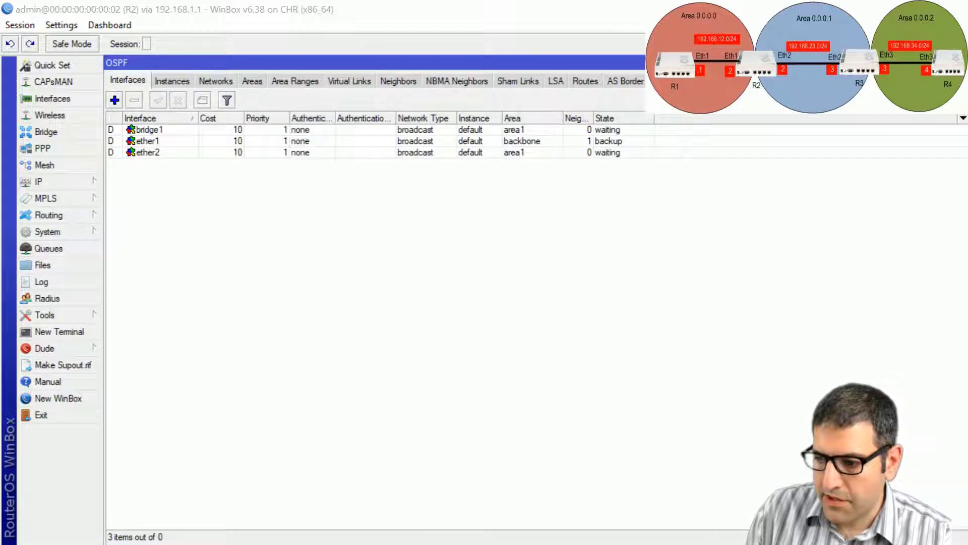
key(alt+Tab)
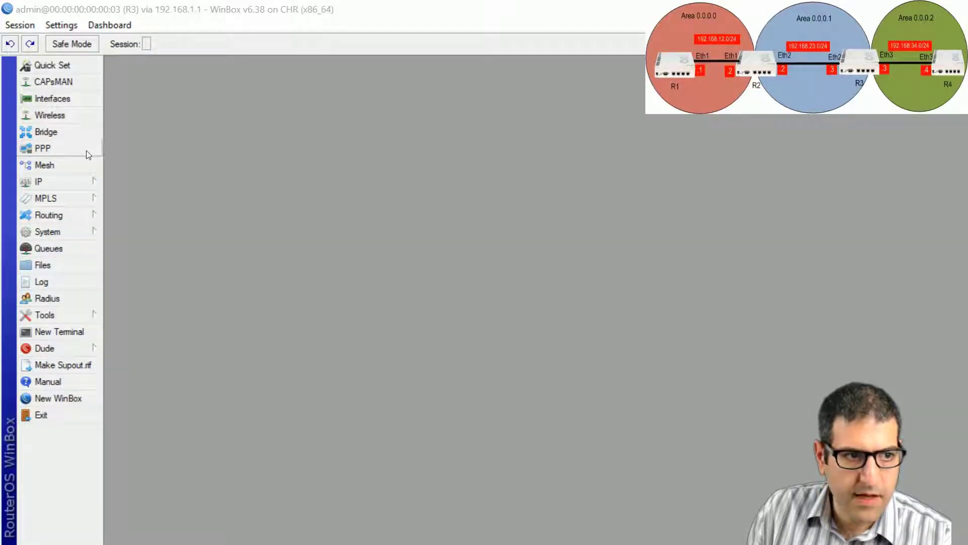
Step: Set R3's default OSPF instance router ID to 3.3.3.3
click(73, 214)
click(132, 282)
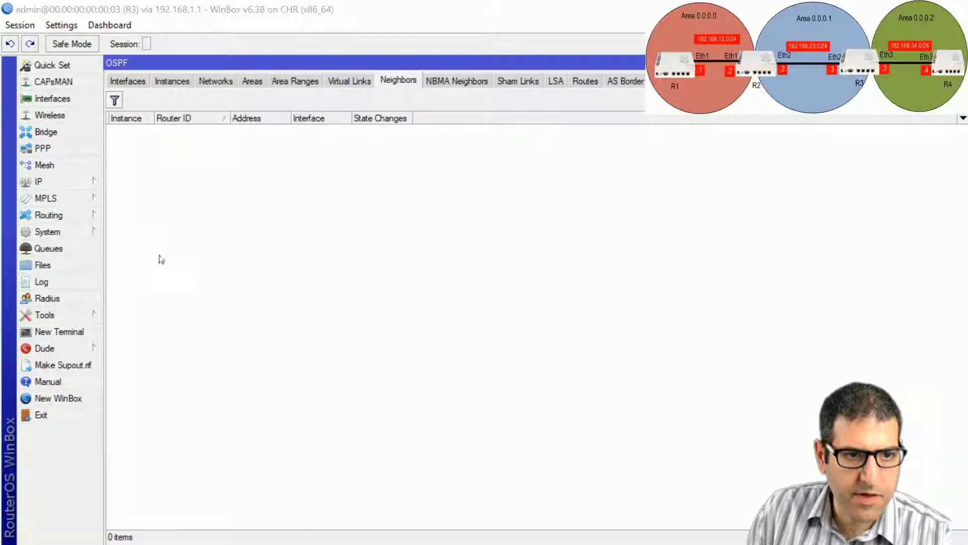
click(166, 82)
double_click(187, 130)
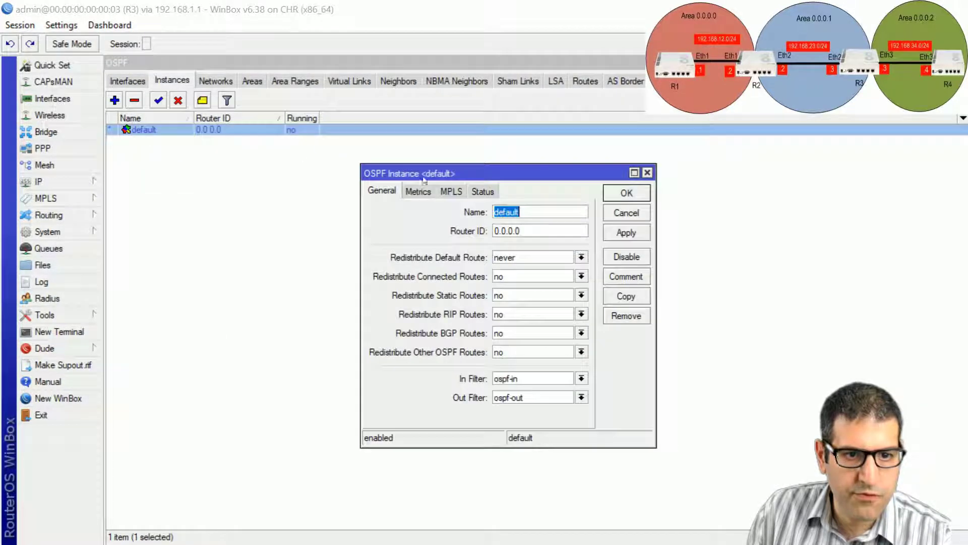
key(Tab)
text(3.3.3.3)
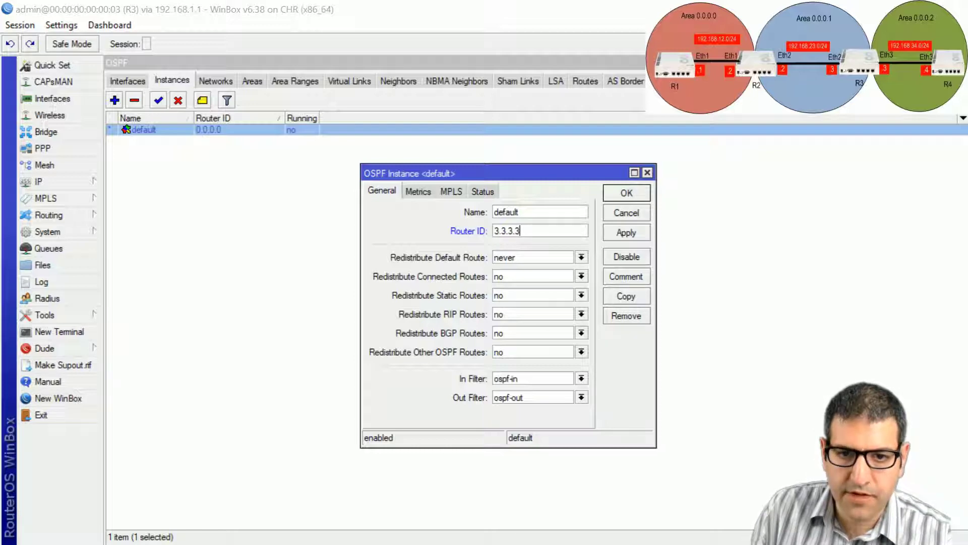
click(626, 194)
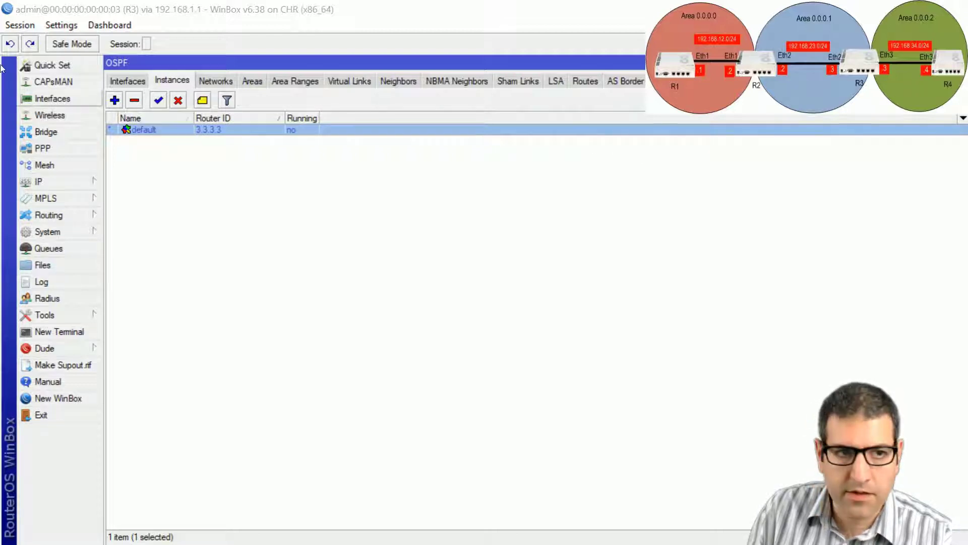
Step: Create OSPF areas area1 (0.0.0.1) and area2 (0.0.0.2) on R3
click(254, 83)
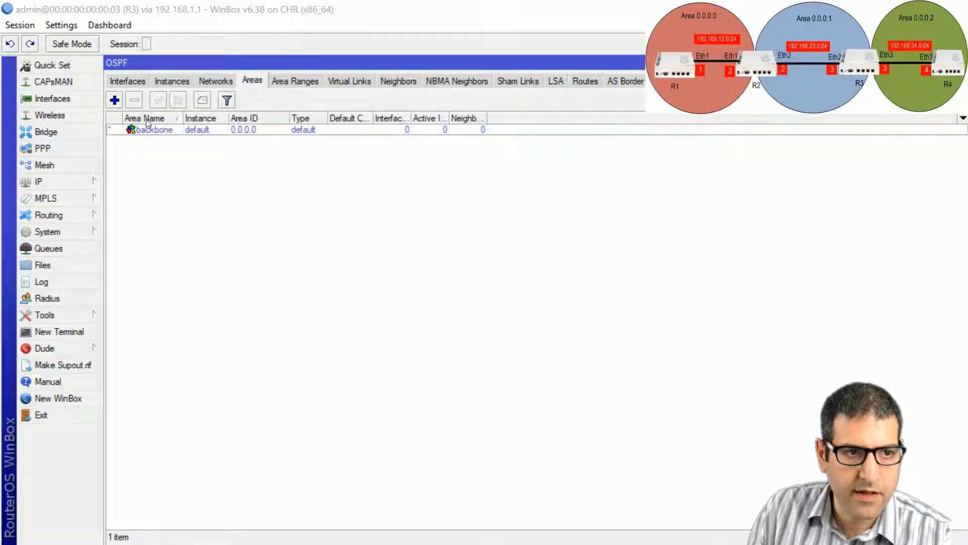
click(115, 99)
click(453, 244)
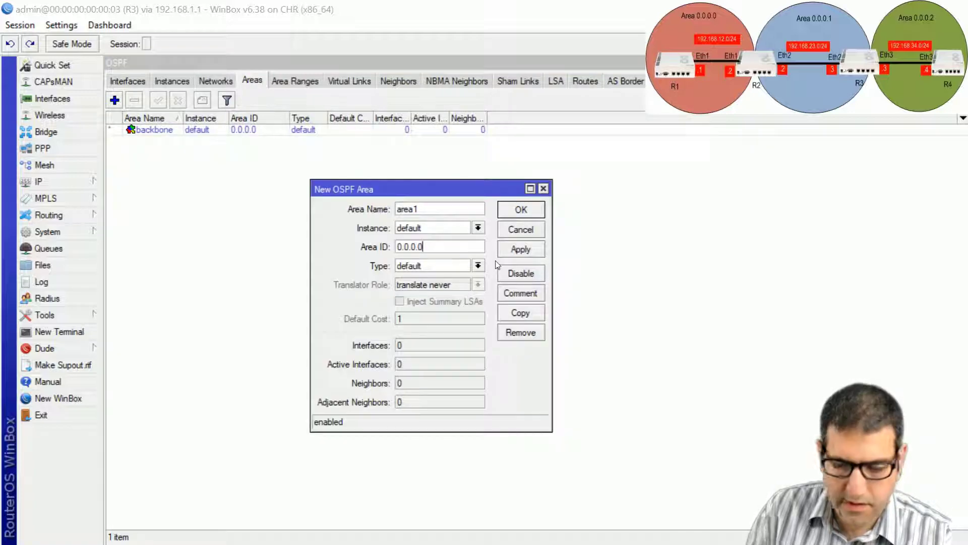
key(BackSpace)
text(1)
click(518, 212)
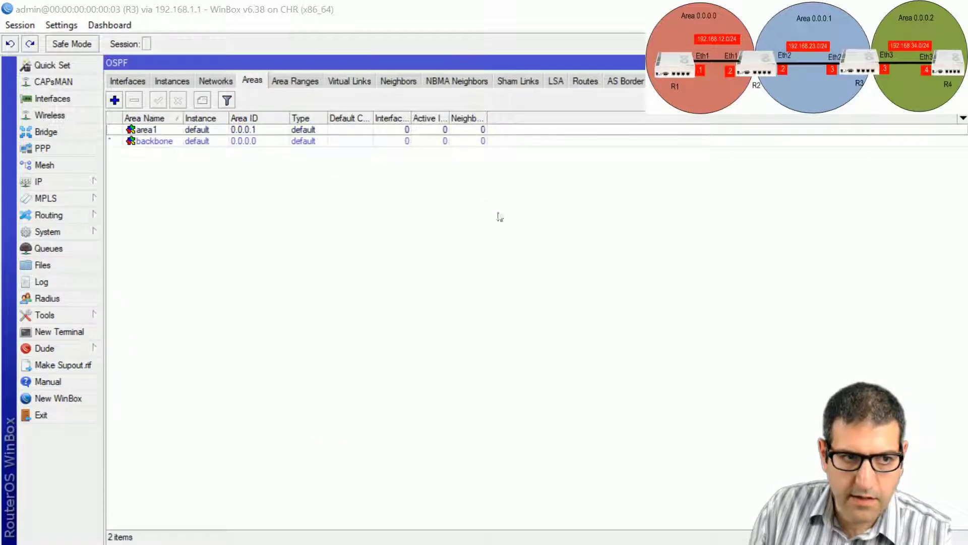
click(114, 100)
click(467, 242)
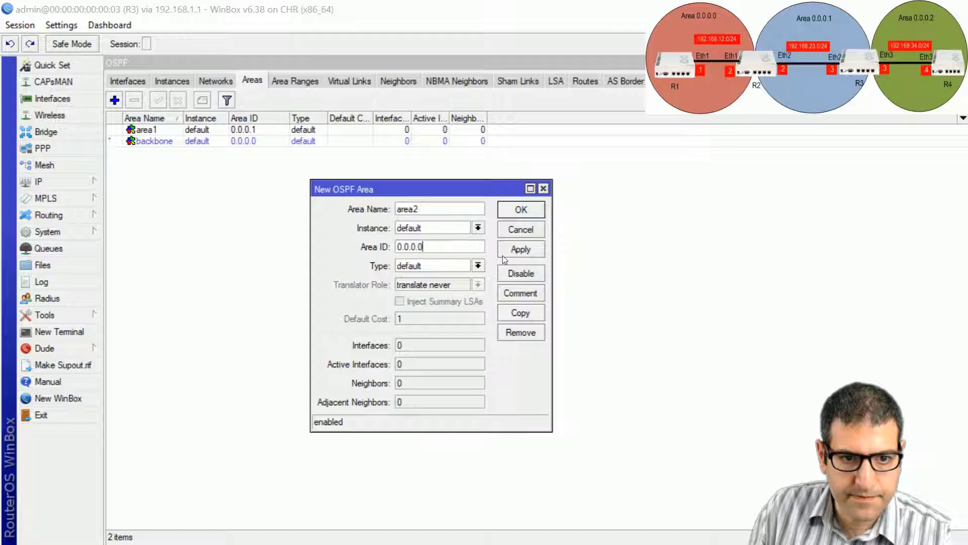
click(521, 209)
click(215, 81)
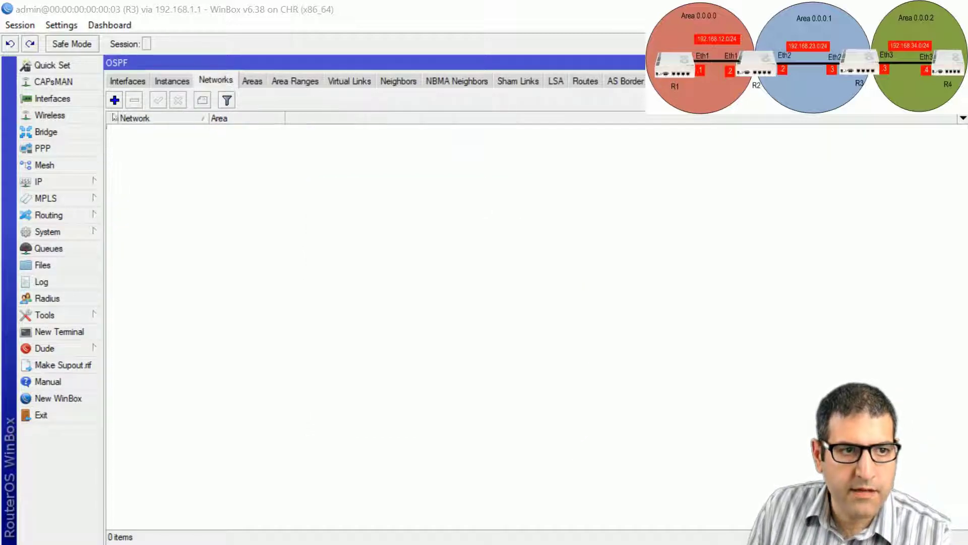
Step: Add OSPF networks 192.168.23.0/24 and 33.33.33.0/24 to area1 on R3
click(114, 101)
text(192)
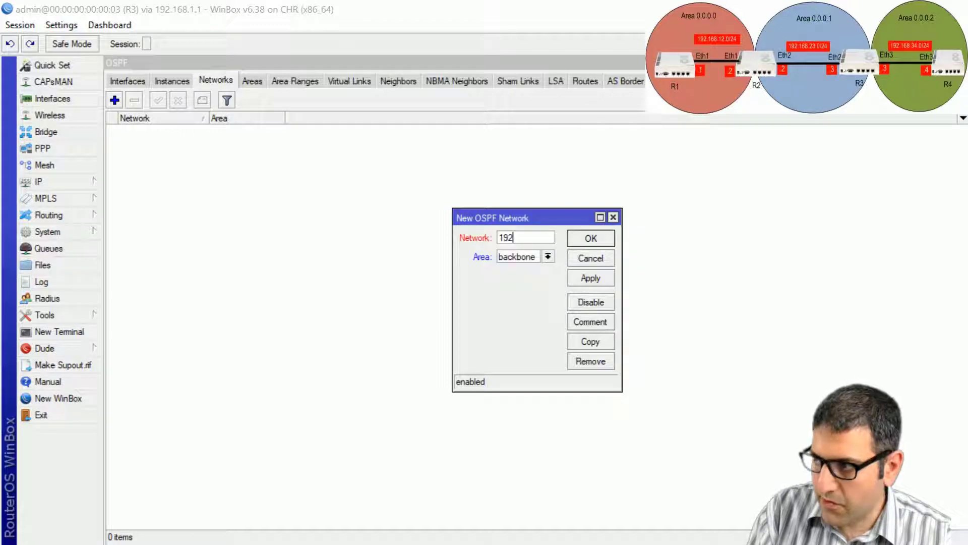
text(.168.23.)
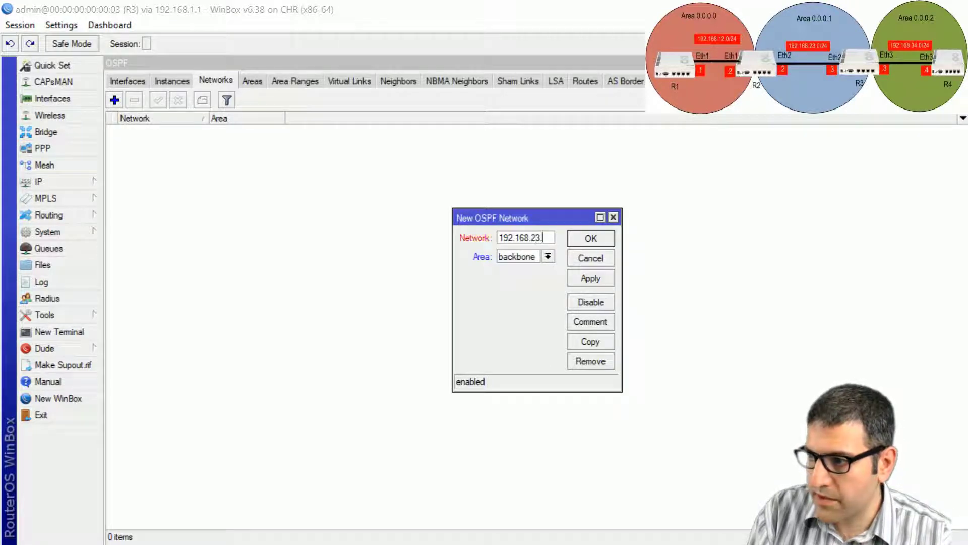
text(0/2)
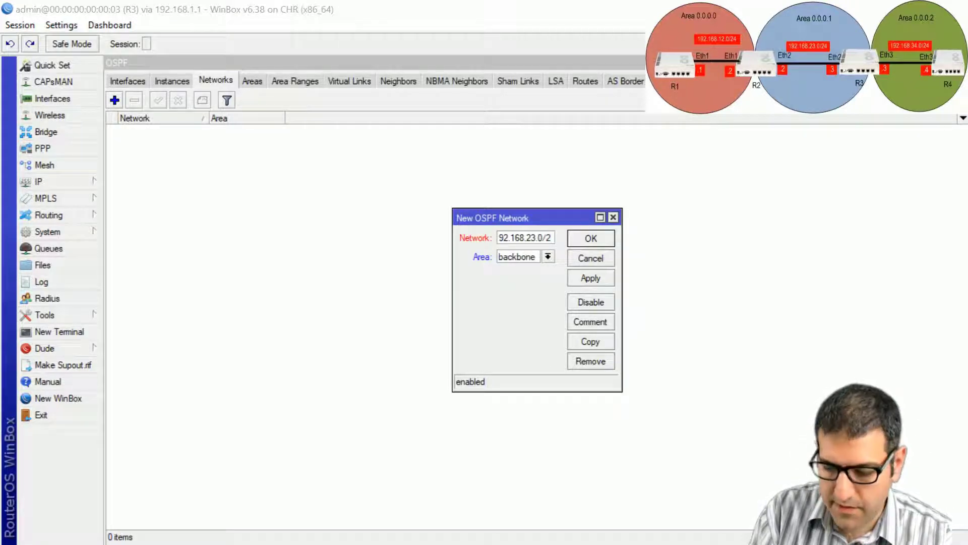
text(4)
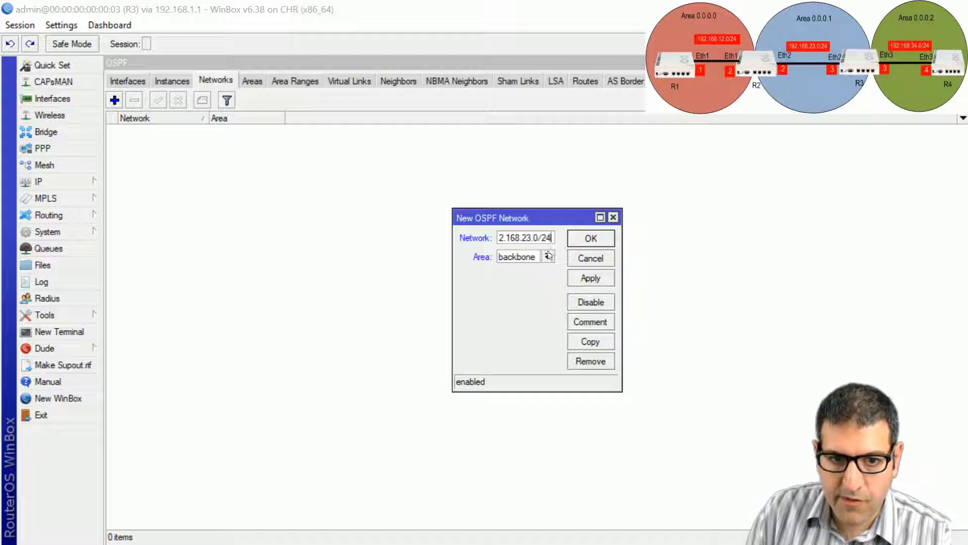
click(547, 256)
click(544, 268)
click(596, 237)
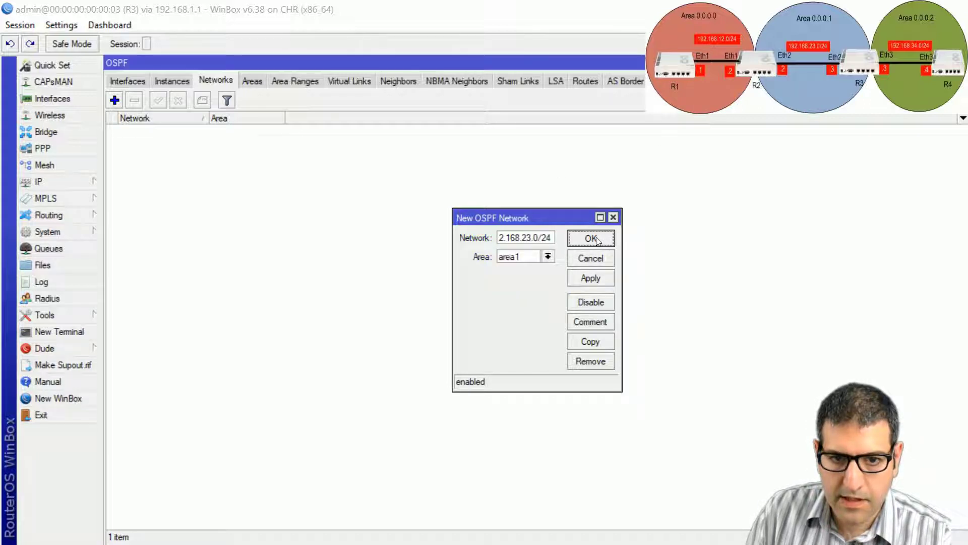
click(115, 100)
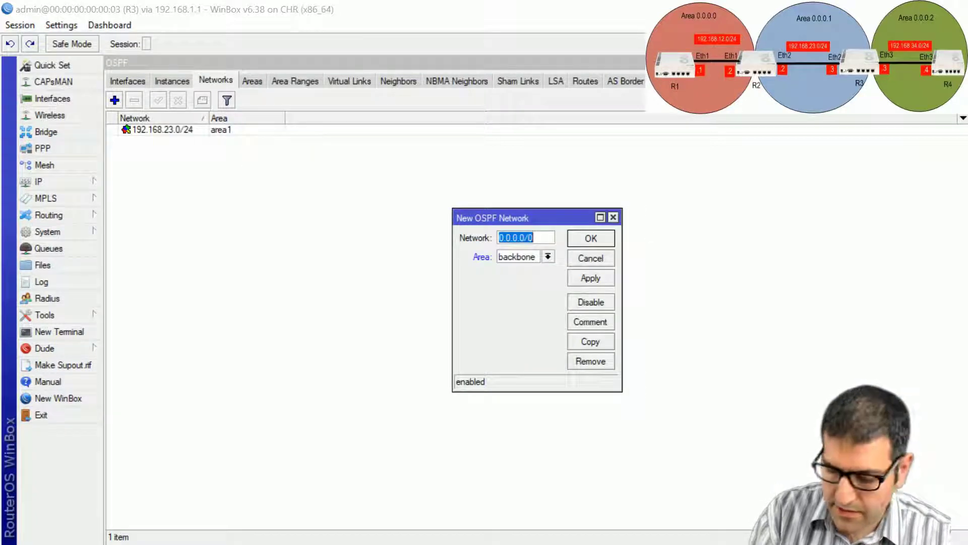
text(33.33.33)
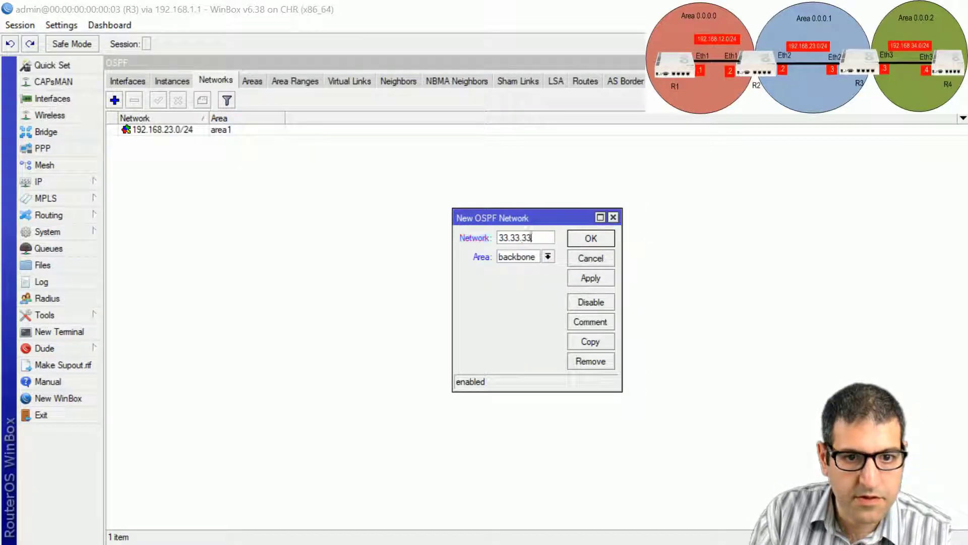
text(.0/24)
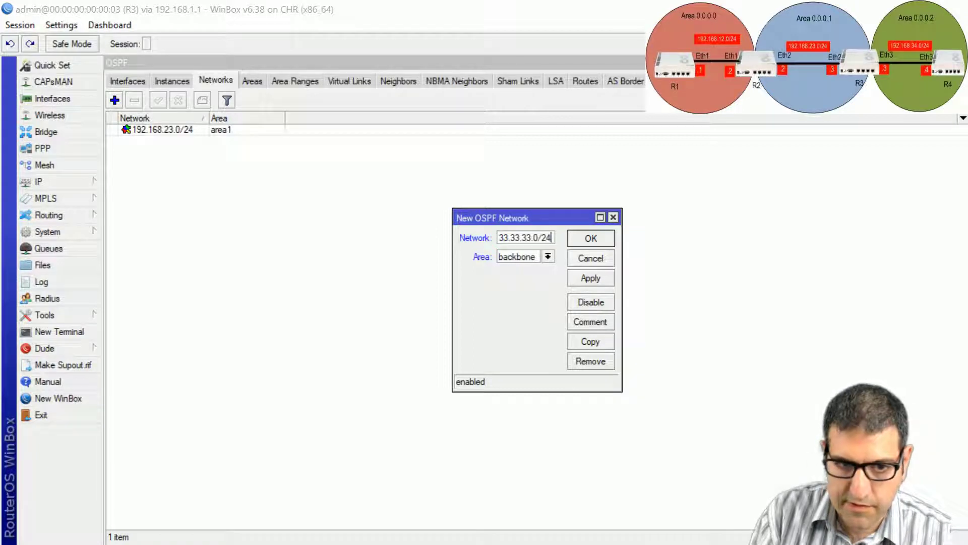
click(547, 257)
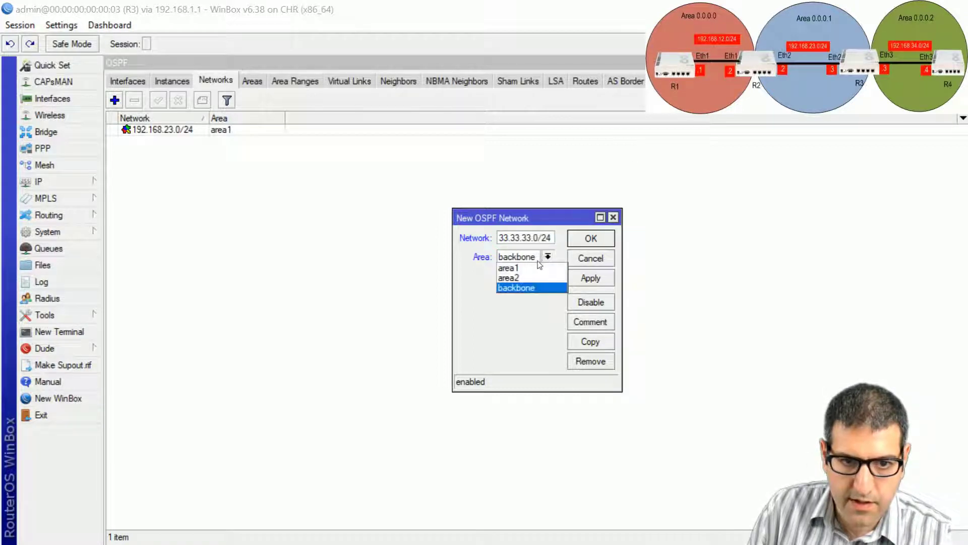
click(533, 269)
click(591, 238)
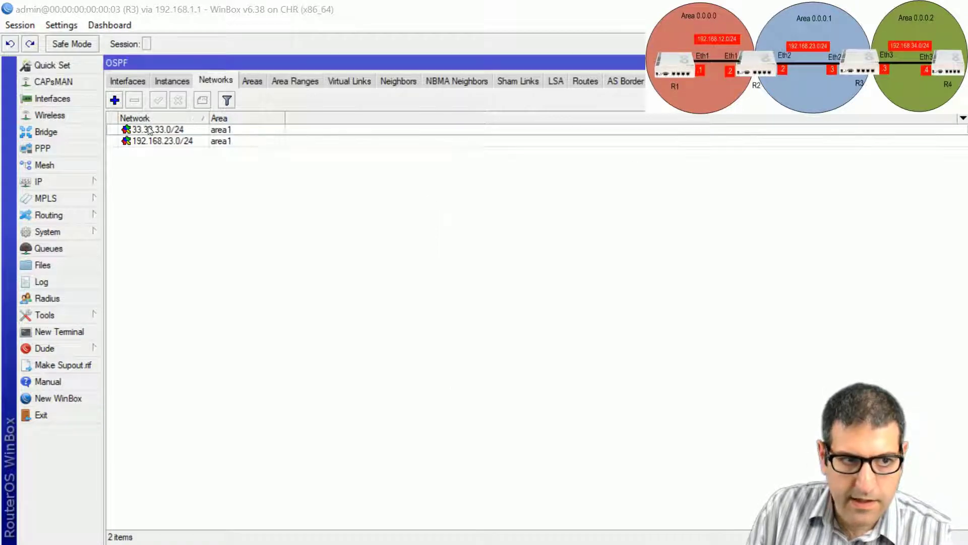
Step: Add network 192.168.34.0/24 in area2, then switch to R4's session
click(115, 100)
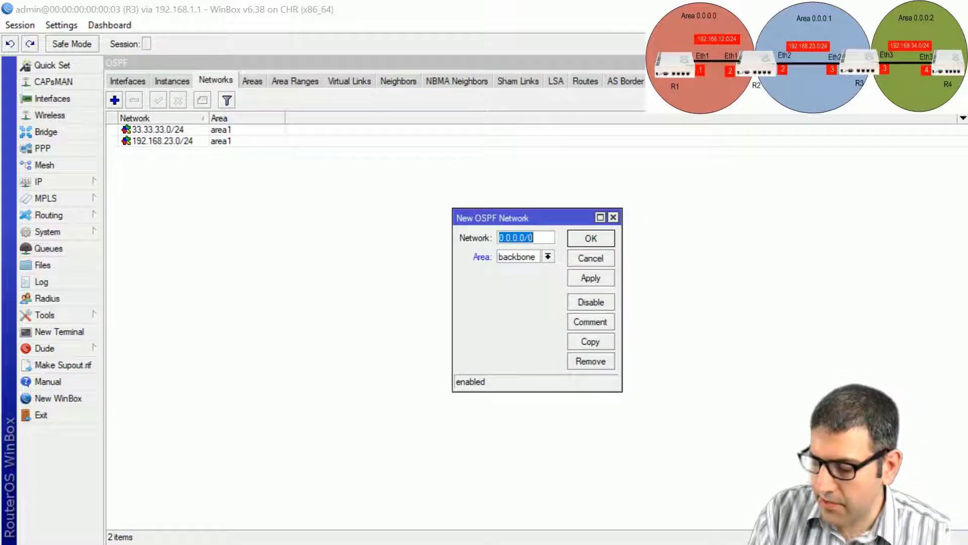
text(192.168.)
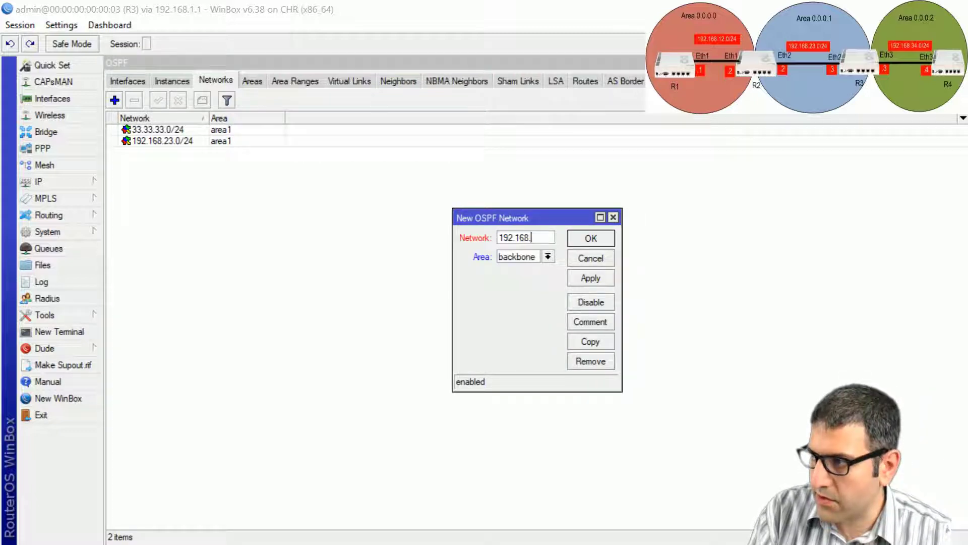
text(34.0)
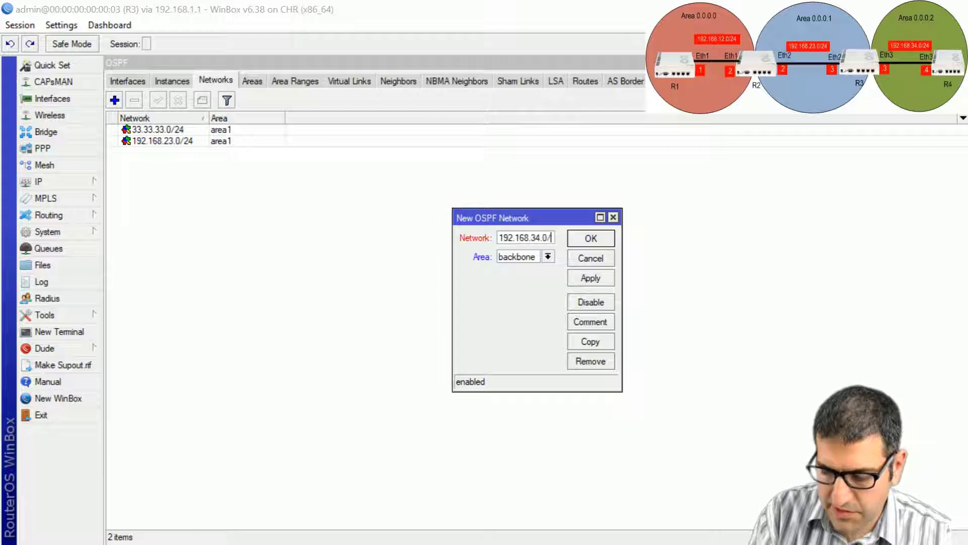
text(/24)
click(550, 257)
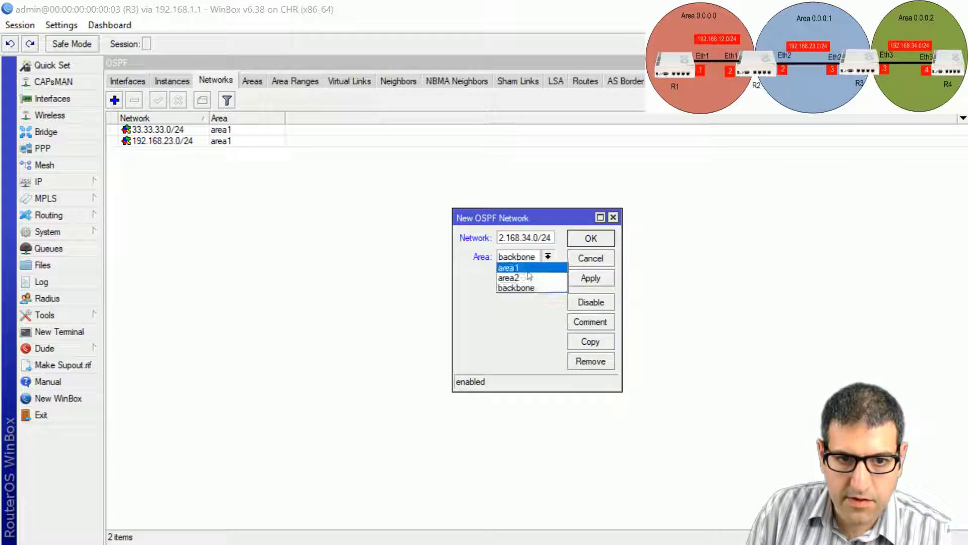
click(528, 278)
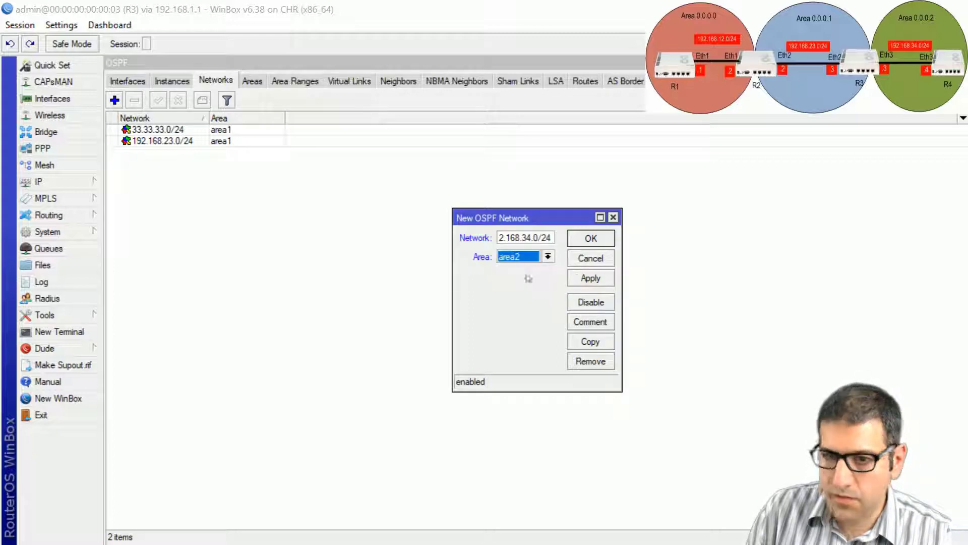
click(590, 239)
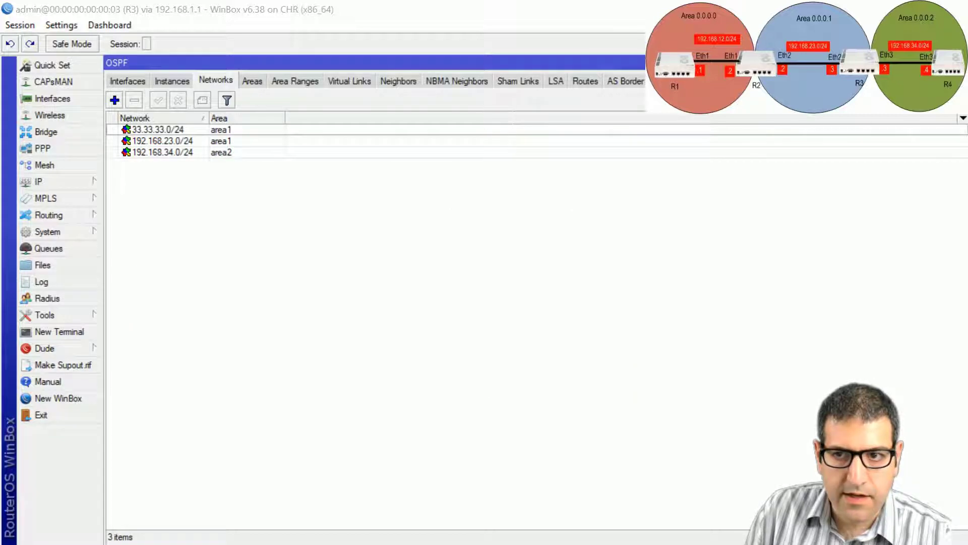
key(alt+Tab)
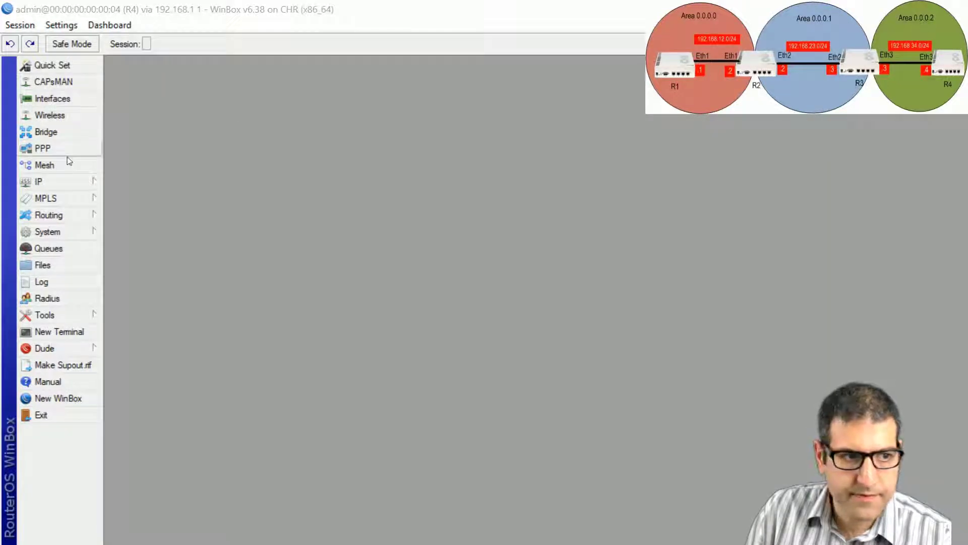
Step: Set R4's default OSPF instance router ID to 4.4.4.4
click(68, 220)
click(137, 281)
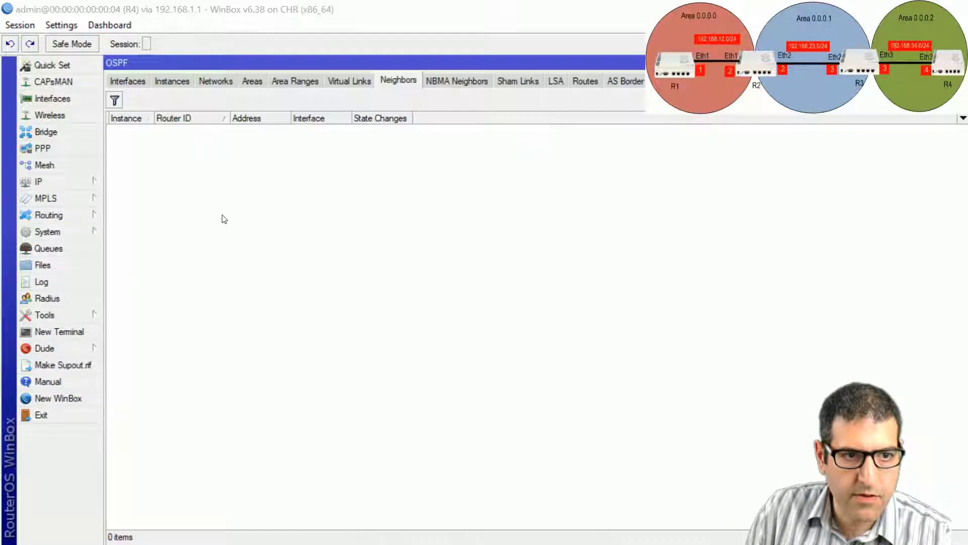
click(172, 80)
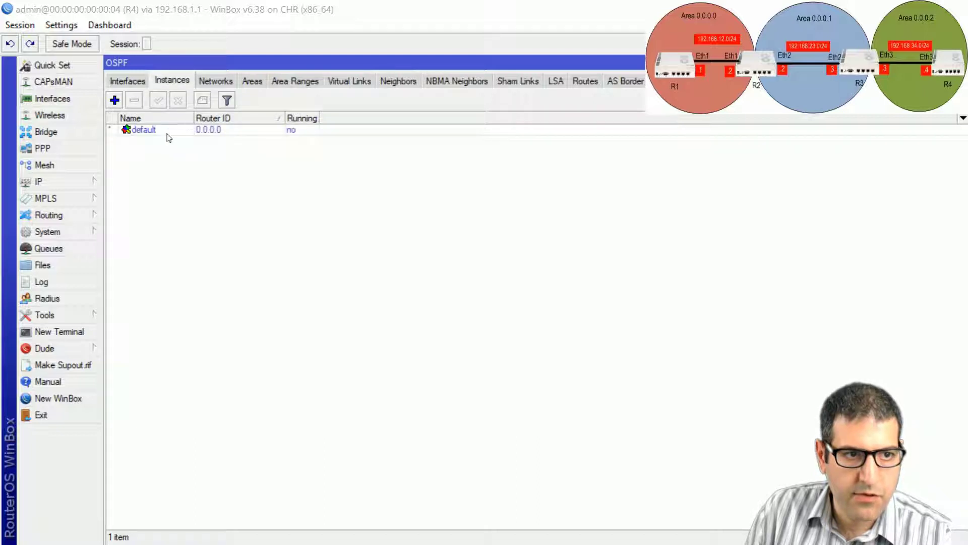
double_click(168, 134)
key(Tab)
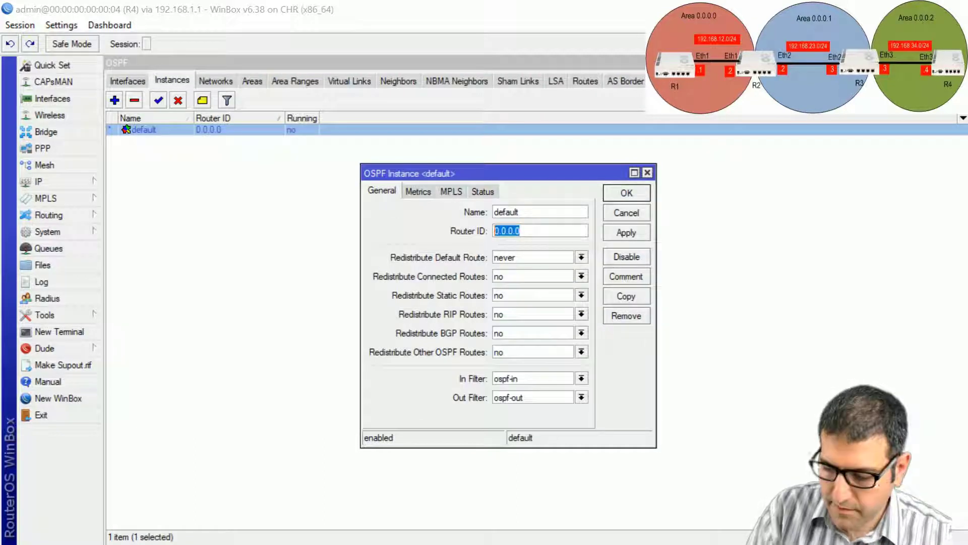
text(4.4.)
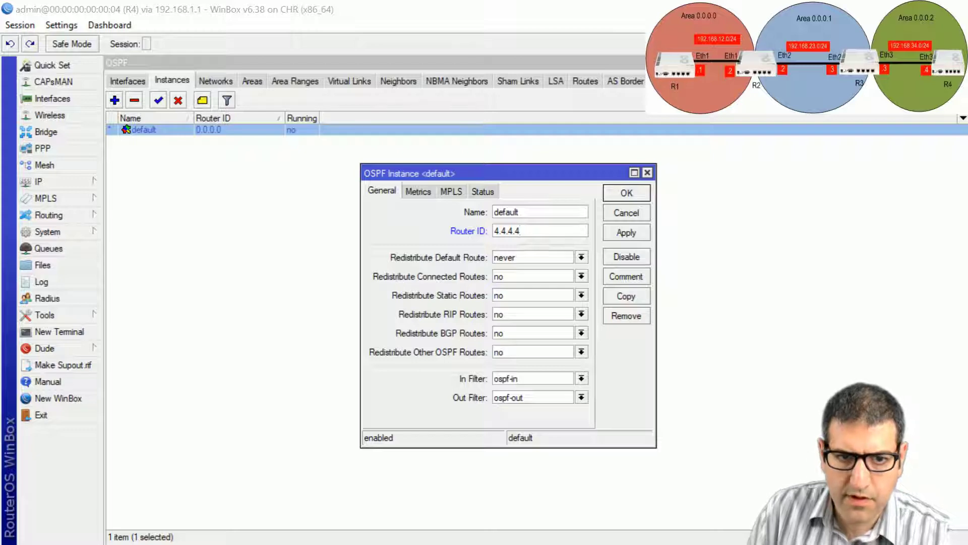
text(4.4)
key(Return)
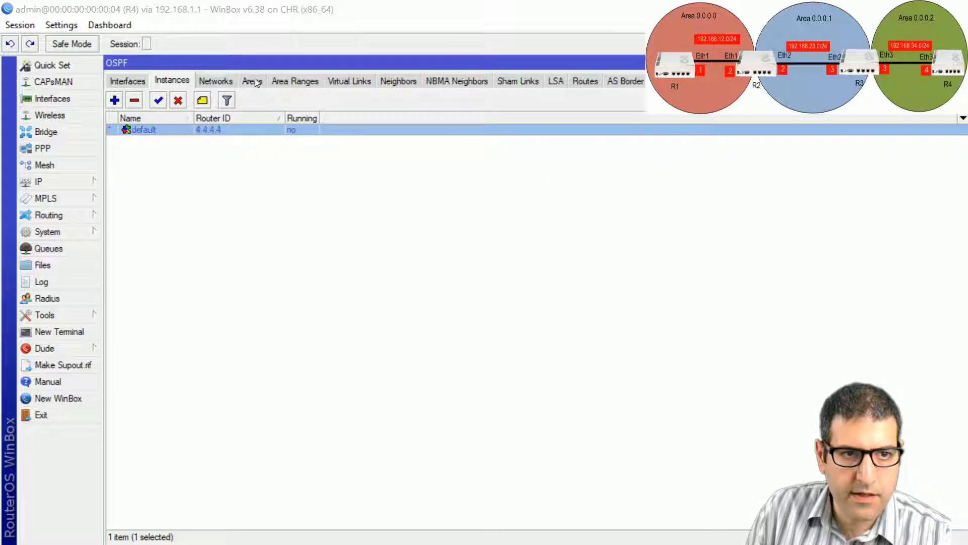
Step: Create OSPF area area2 with area ID 0.0.0.2 on R4
click(252, 81)
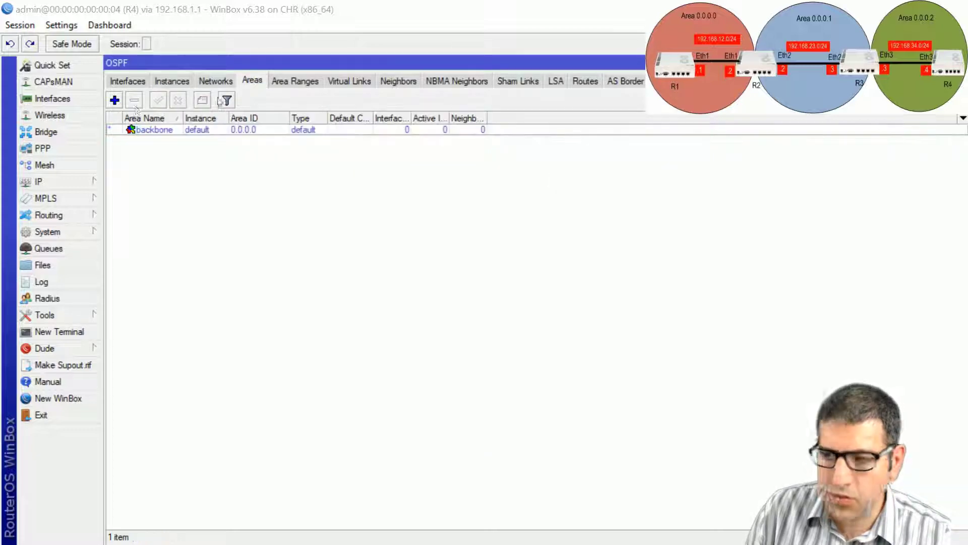
click(135, 129)
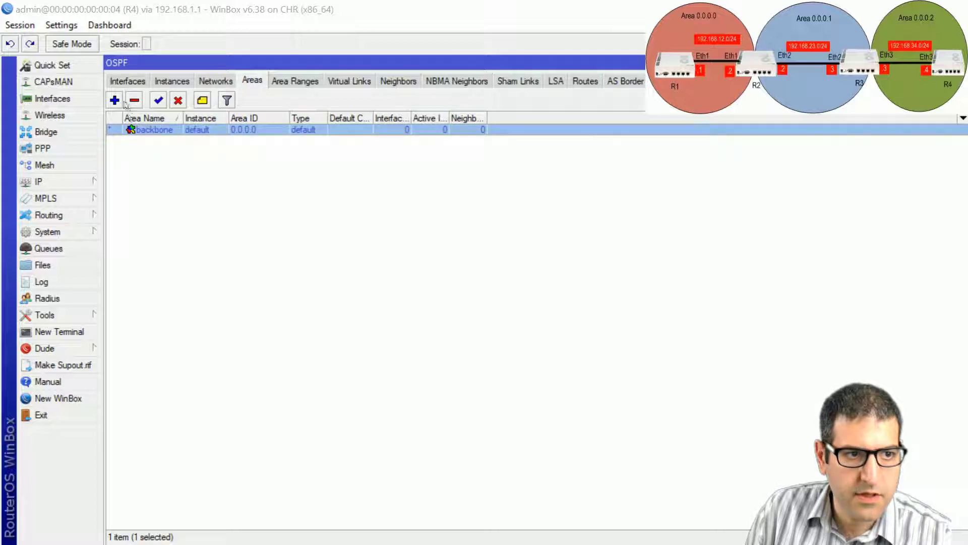
click(114, 99)
click(442, 211)
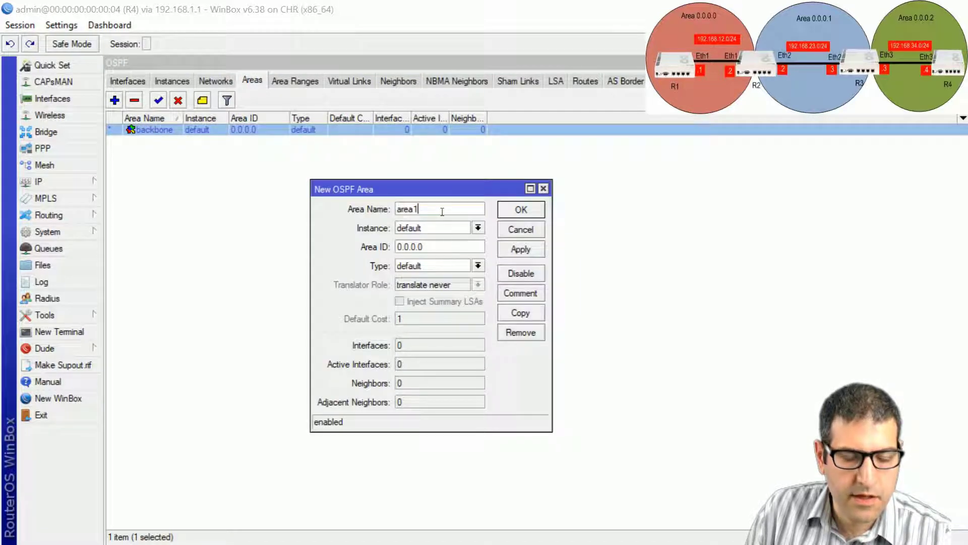
key(BackSpace)
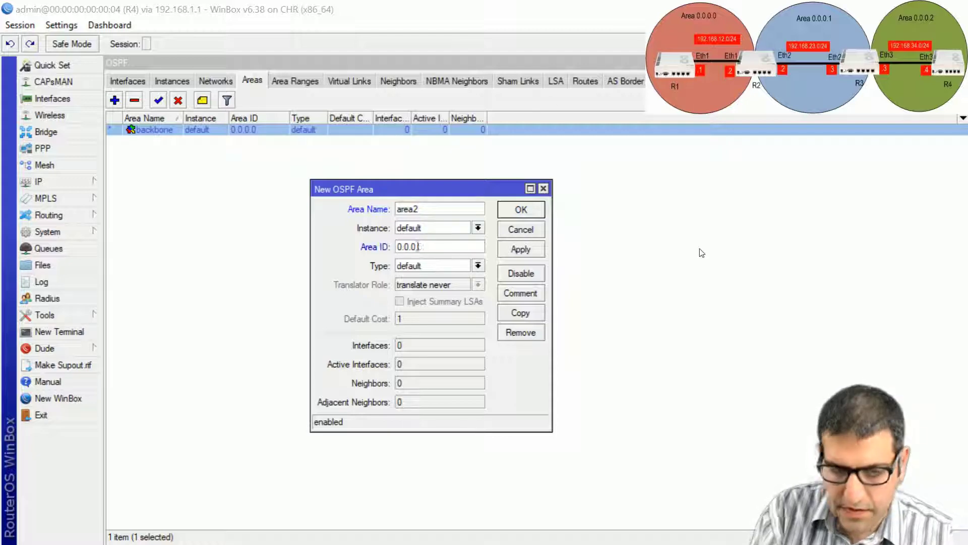
text(2)
click(521, 209)
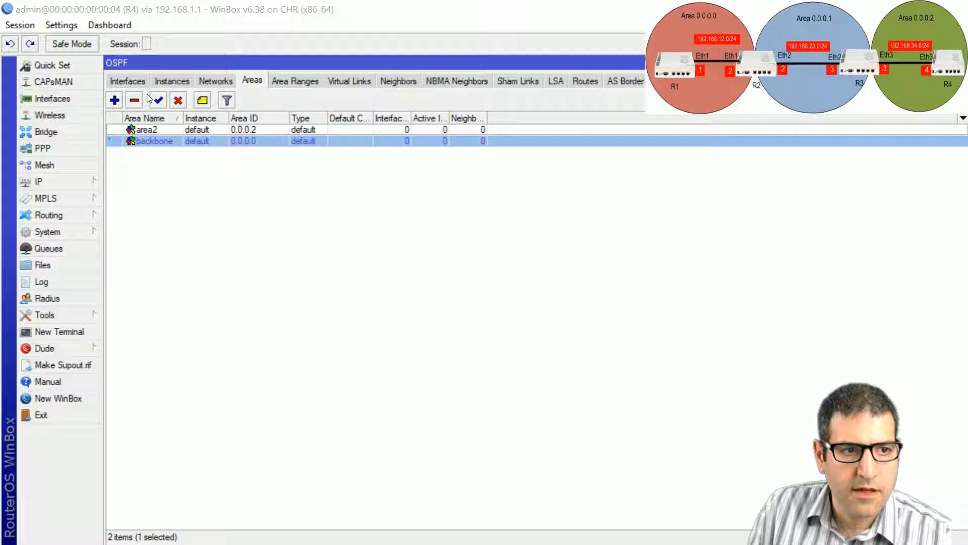
Step: Add OSPF network 0.0.0.0/0 in area2 on R4
click(216, 82)
click(115, 100)
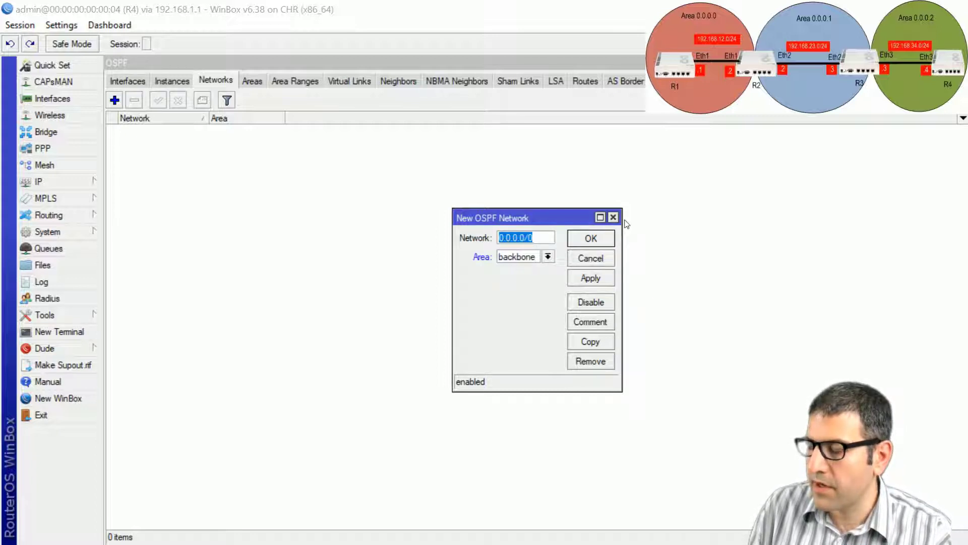
click(547, 256)
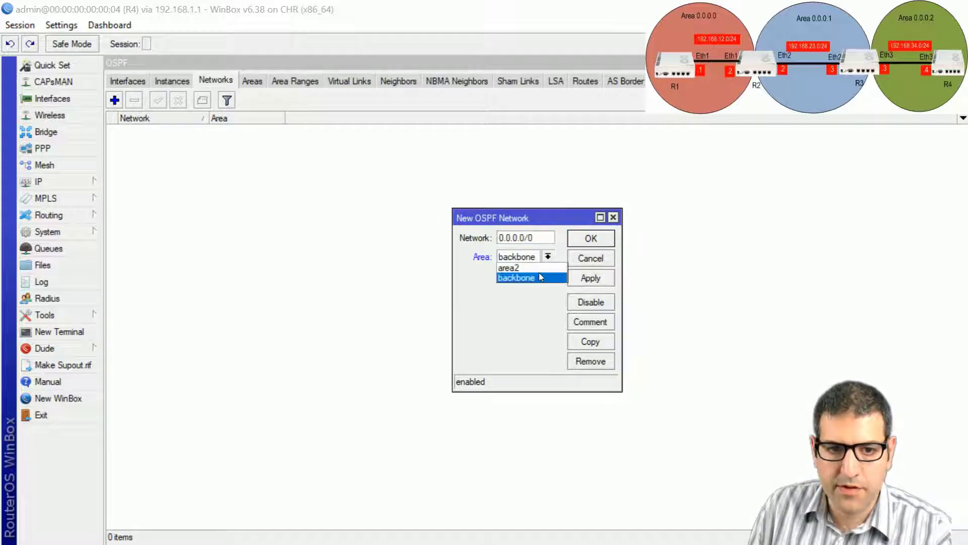
click(509, 268)
click(595, 239)
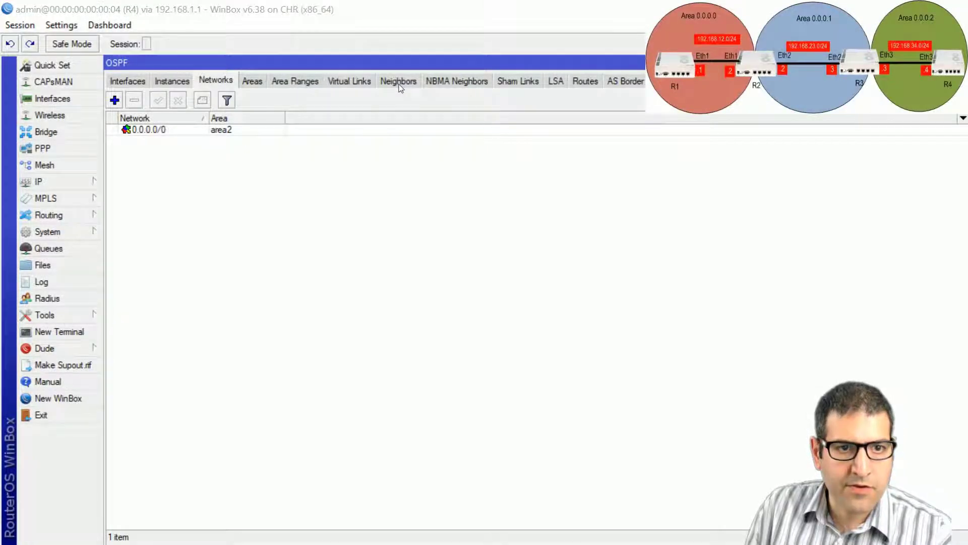
Step: Check the OSPF neighbor lists on R3, R2 and R1
click(399, 81)
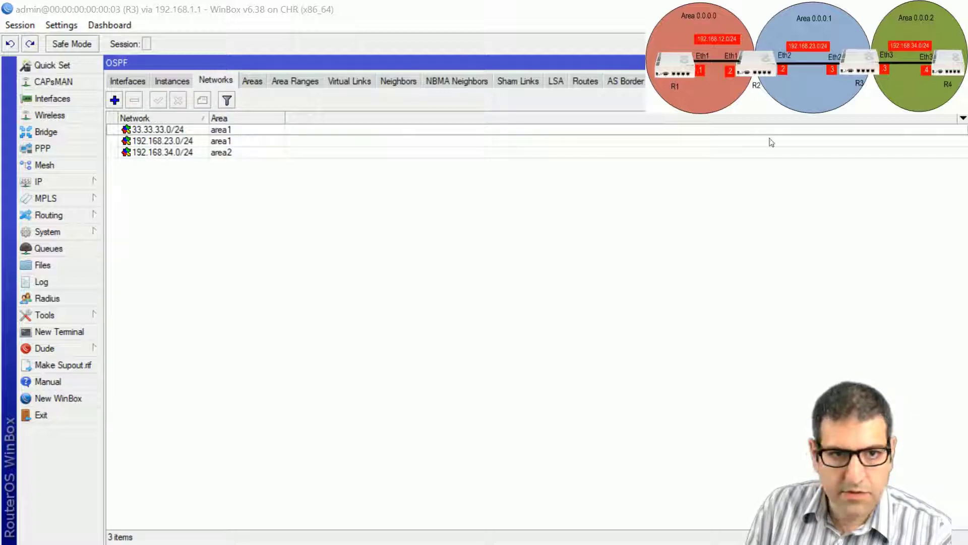
click(398, 81)
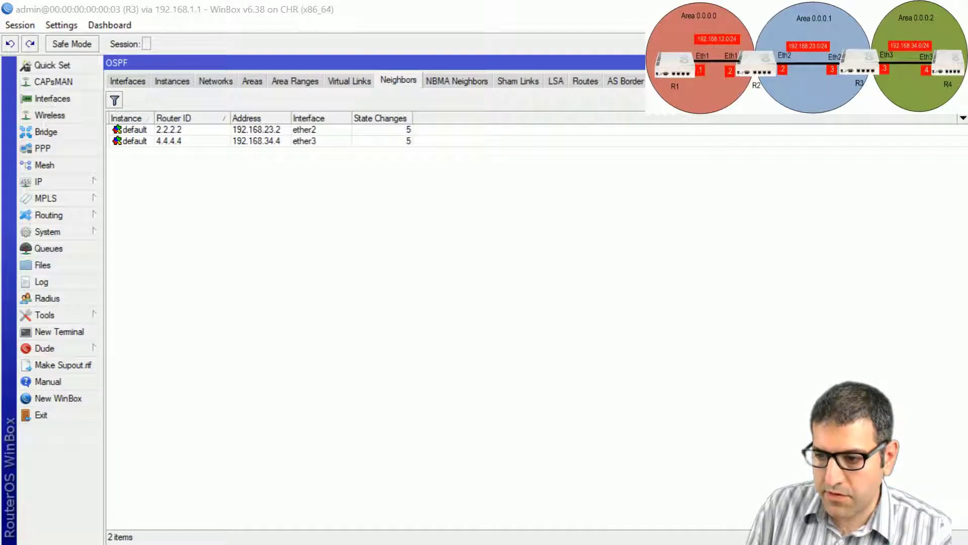
key(alt+Tab)
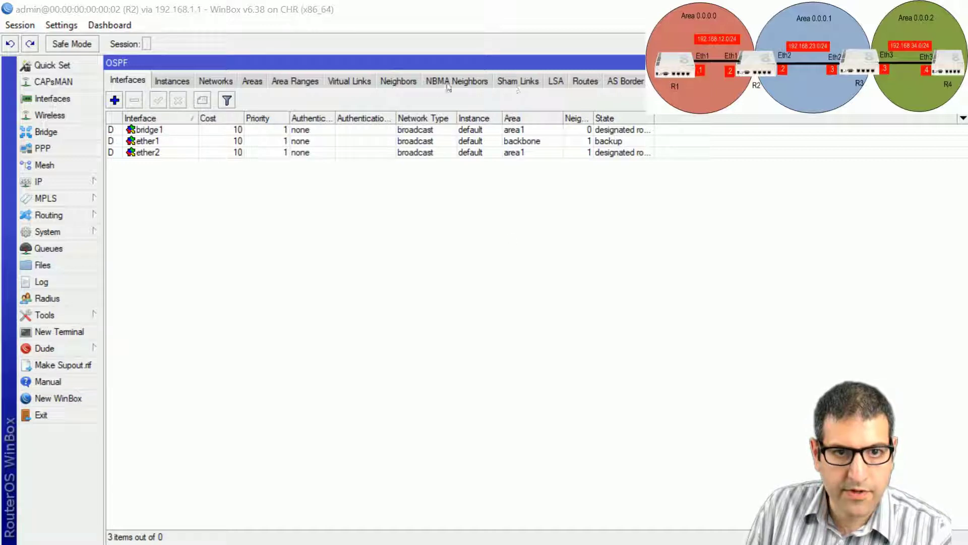
click(403, 86)
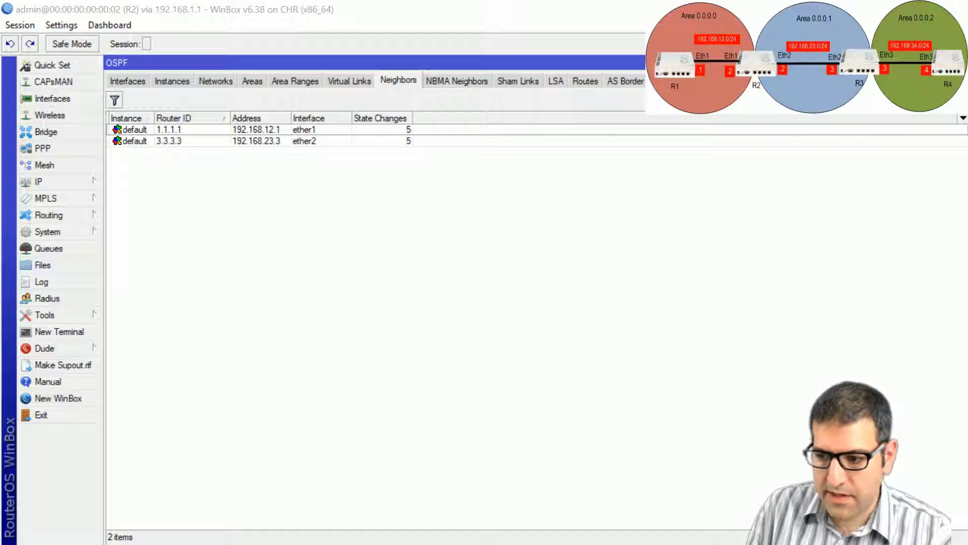
key(alt+Tab)
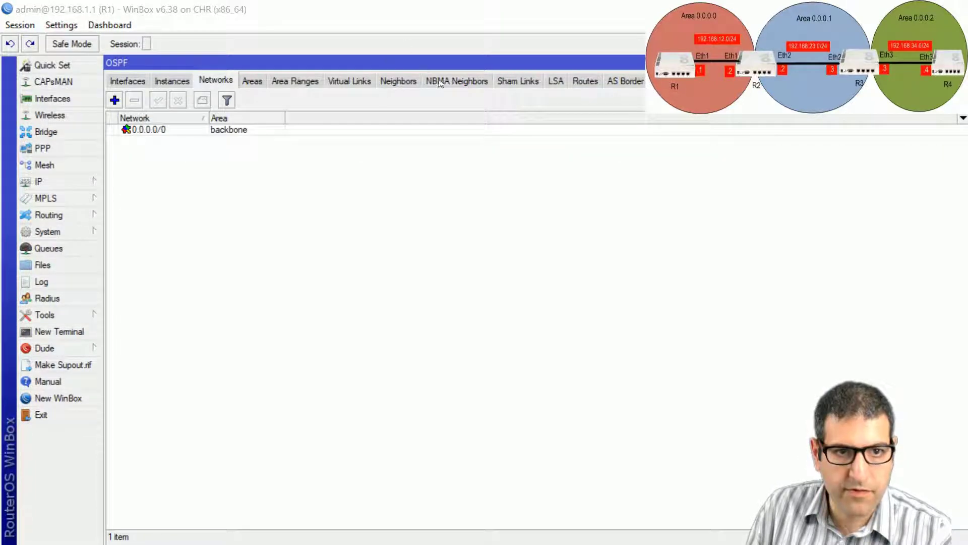
click(410, 84)
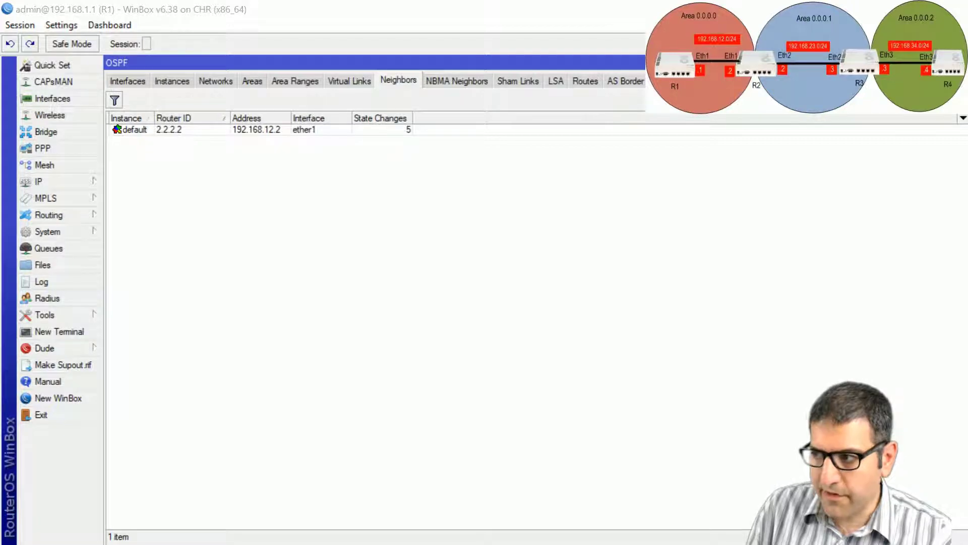
Step: Tick lab item 2 on the slide in red ink and return to R1's session
key(alt+Tab)
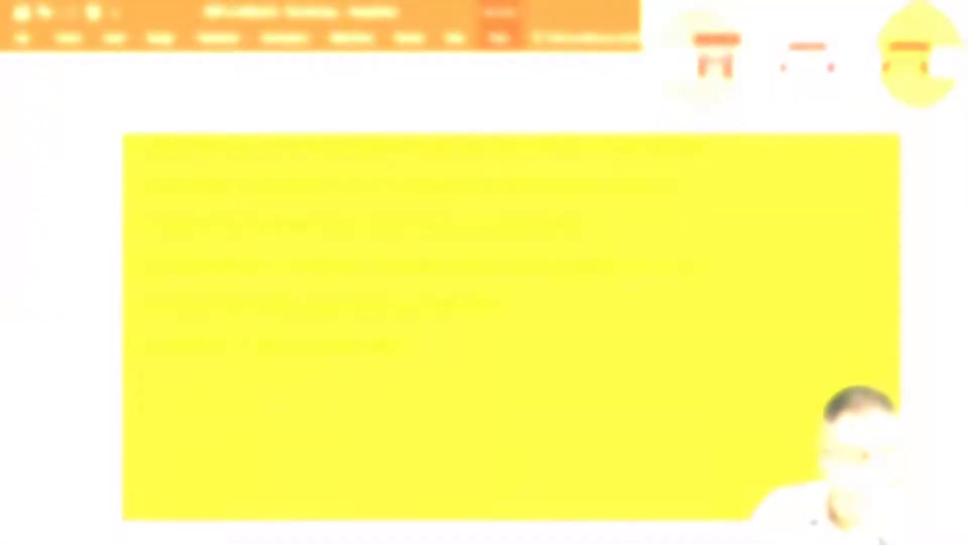
drag(764, 161, 681, 190)
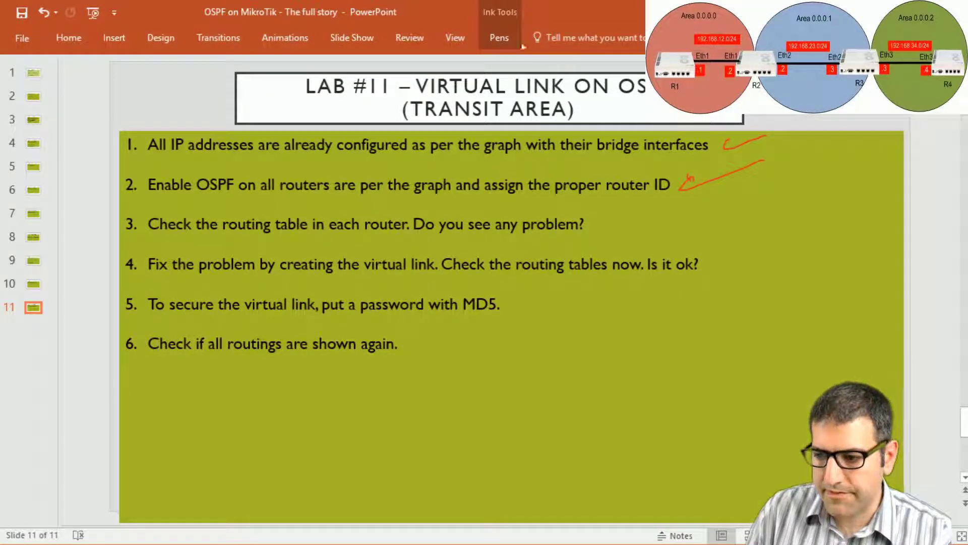
key(alt+Tab)
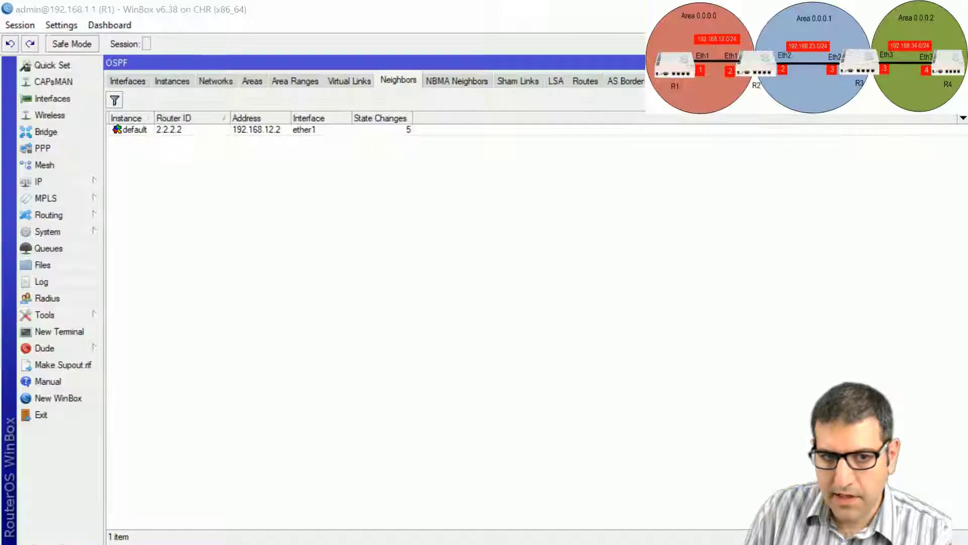
Step: Review R1's OSPF routes, highlighting inter-area 22.22.22.0/24 and 33.33.33.0/24, then bring up the Paint diagram
click(584, 81)
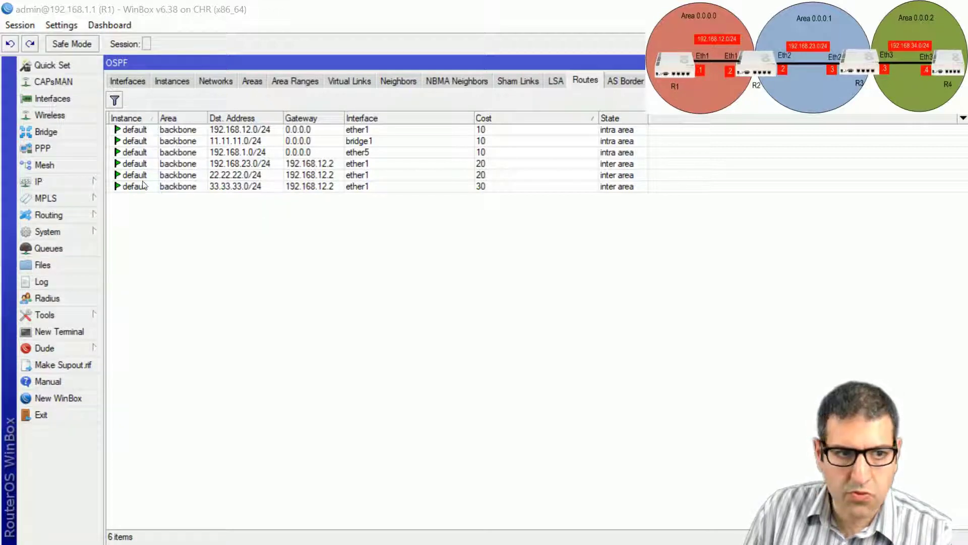
click(233, 176)
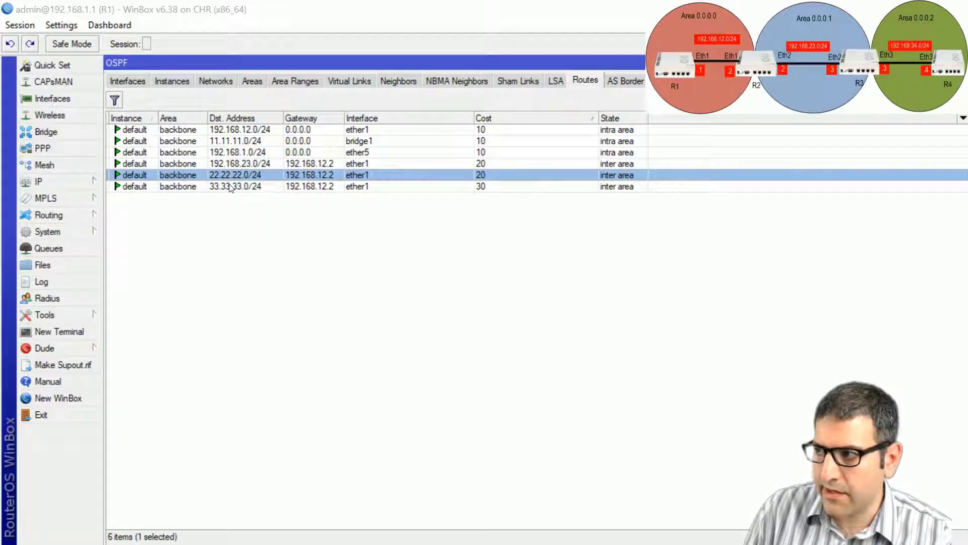
click(231, 186)
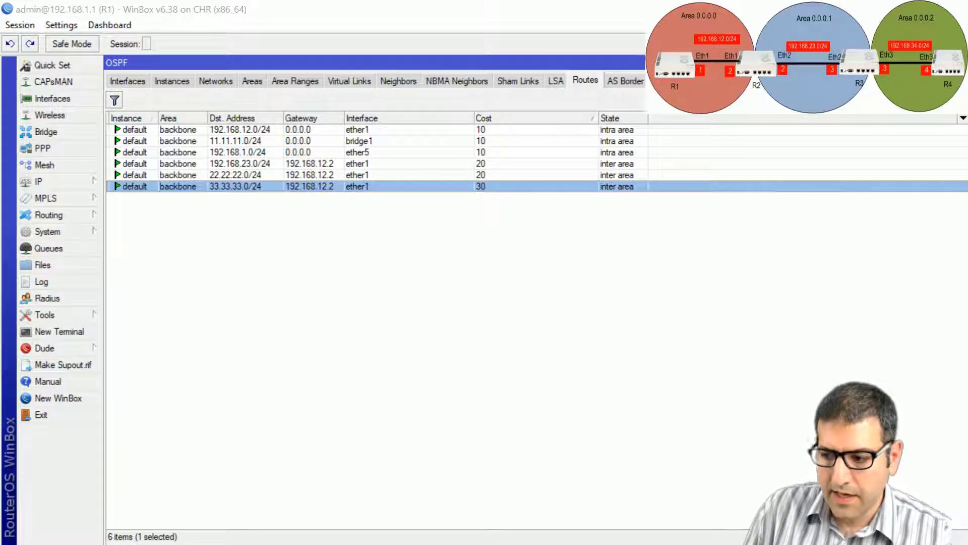
key(alt+Tab)
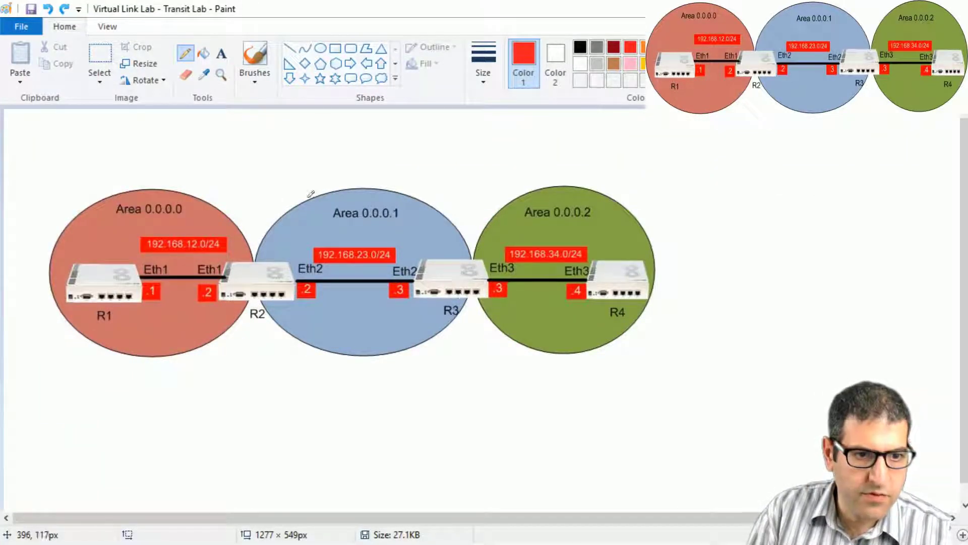
Step: Draw red marks under the R1–R2 link and at R2, the 192.168.23.0/24 subnet and R3
drag(172, 288, 177, 302)
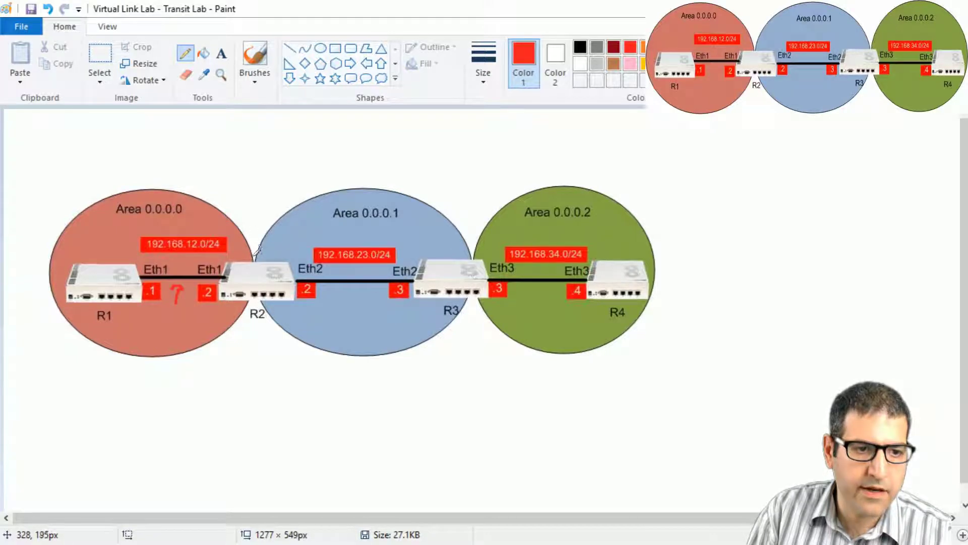
drag(256, 243, 259, 254)
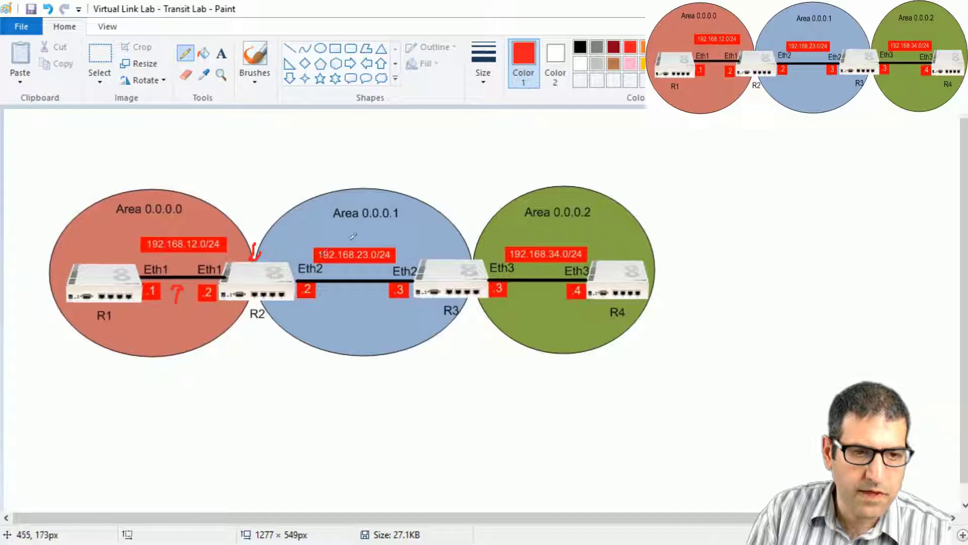
drag(348, 233, 349, 246)
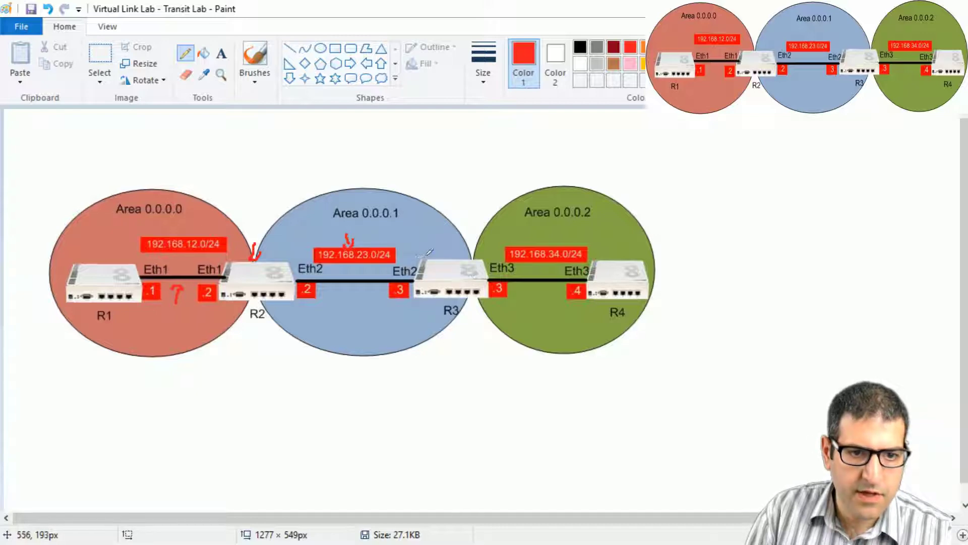
mouse_move(451, 243)
mouse_down()
mouse_move(448, 254)
mouse_move(455, 246)
mouse_up()
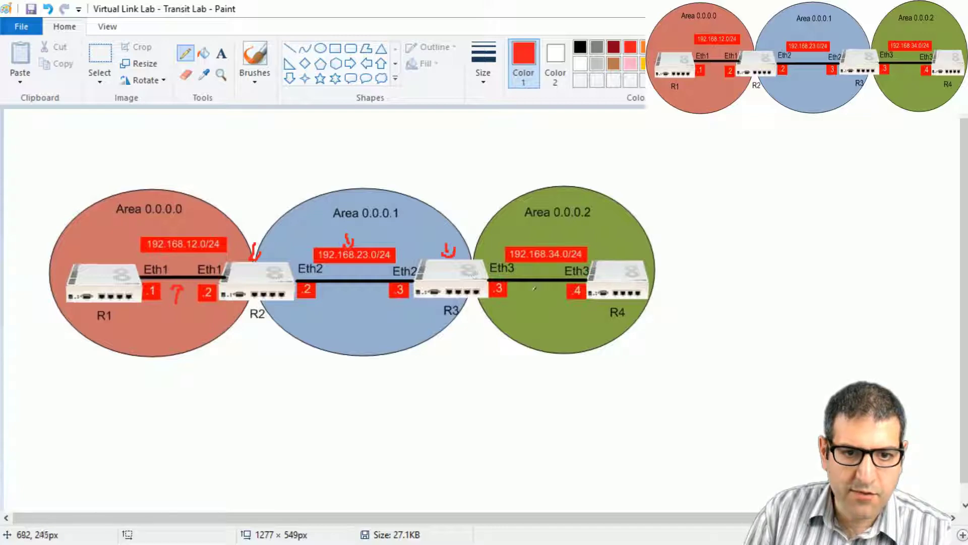
Step: Cross out the Area 0.0.0.2 link and R4 in red, then switch to R4's WinBox
drag(526, 300, 533, 297)
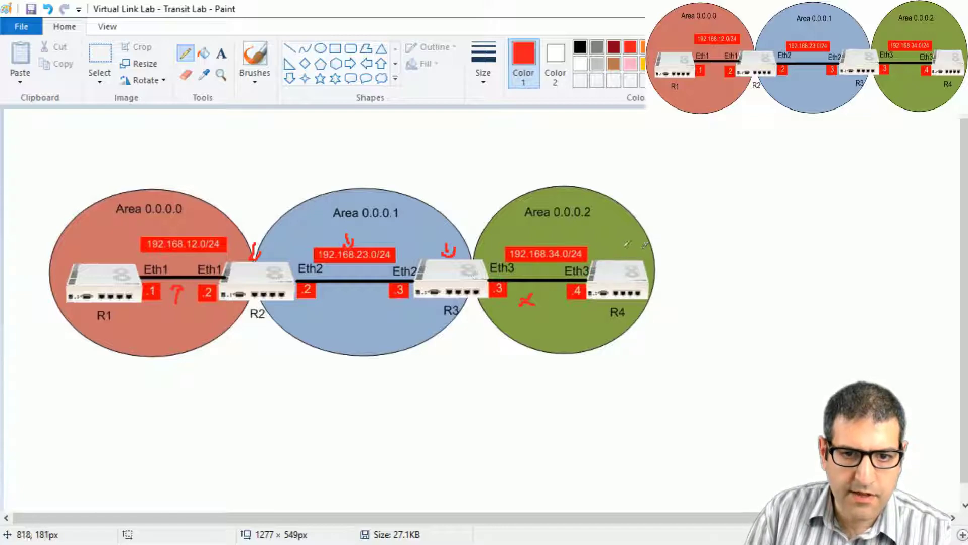
drag(613, 251, 630, 246)
drag(616, 244, 628, 254)
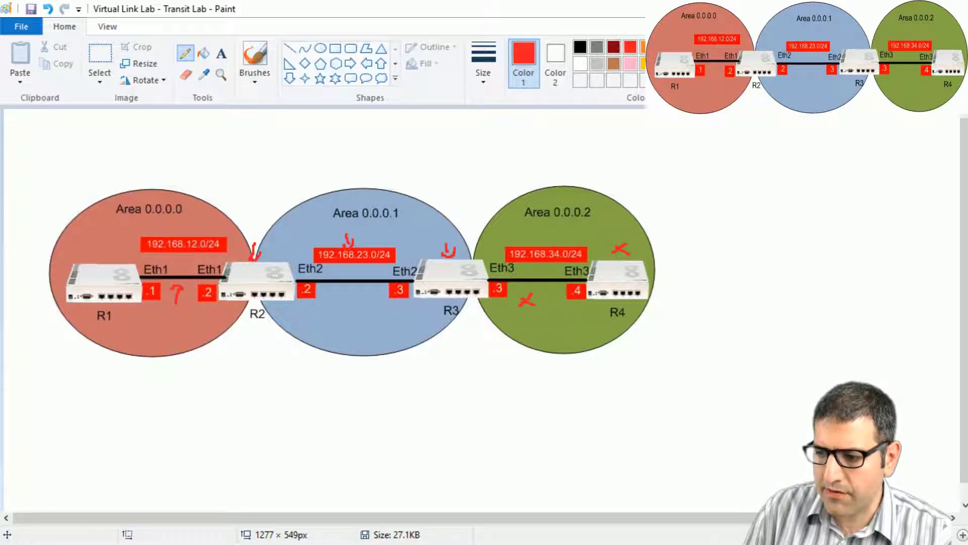
key(alt+Tab)
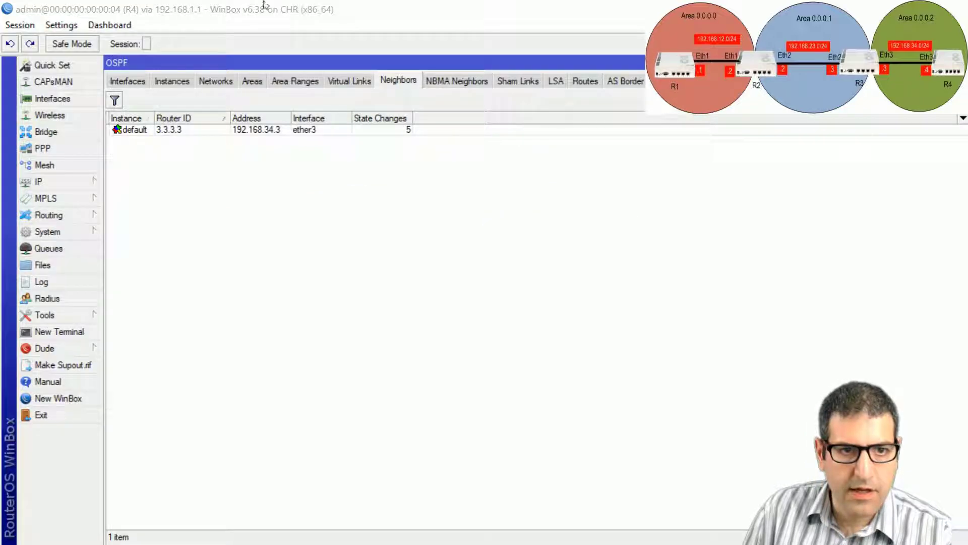
Step: Review R4's OSPF routes 44.44.44.0/24, 192.168.34.0/24, 33.33.33.0/24, 192.168.23.0/24 and 22.22.22.0/24, then close them
click(585, 82)
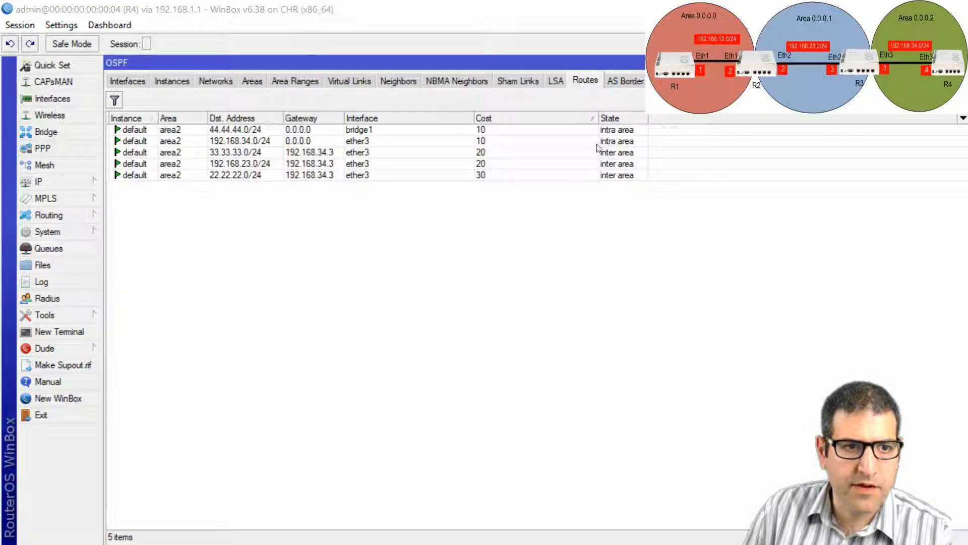
click(265, 130)
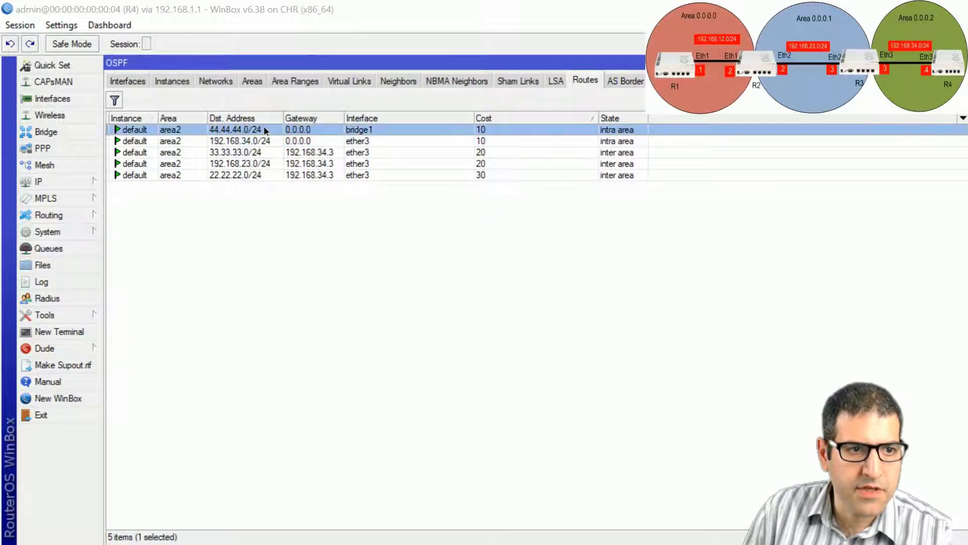
click(260, 143)
click(266, 154)
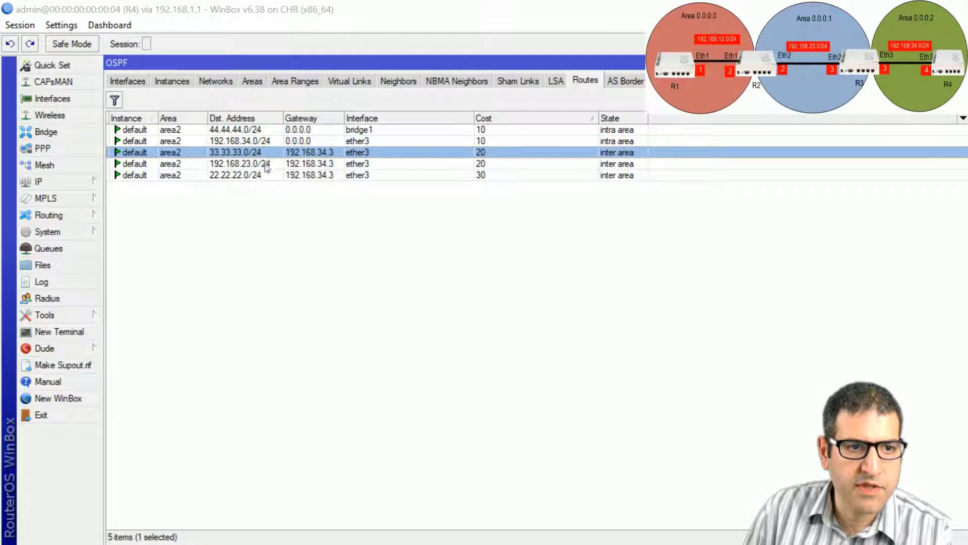
click(278, 165)
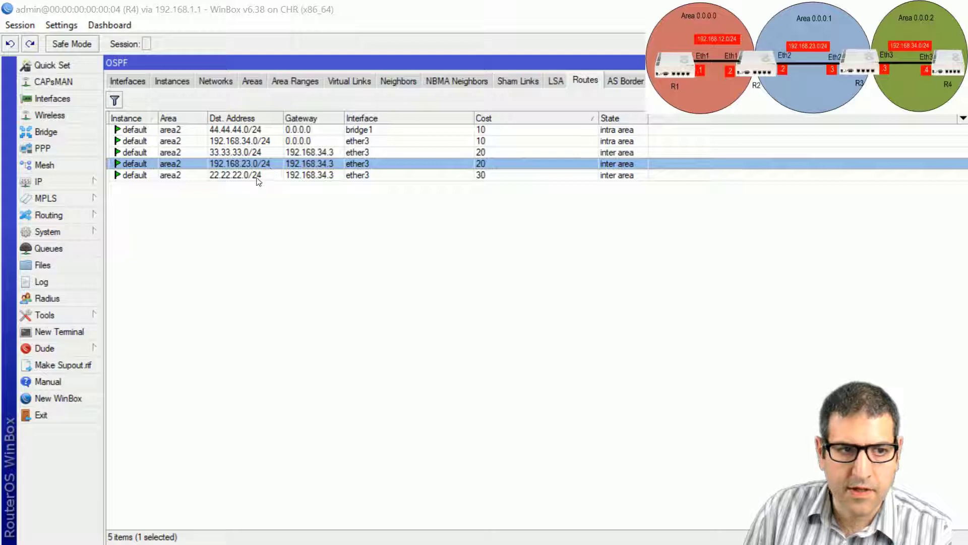
click(257, 176)
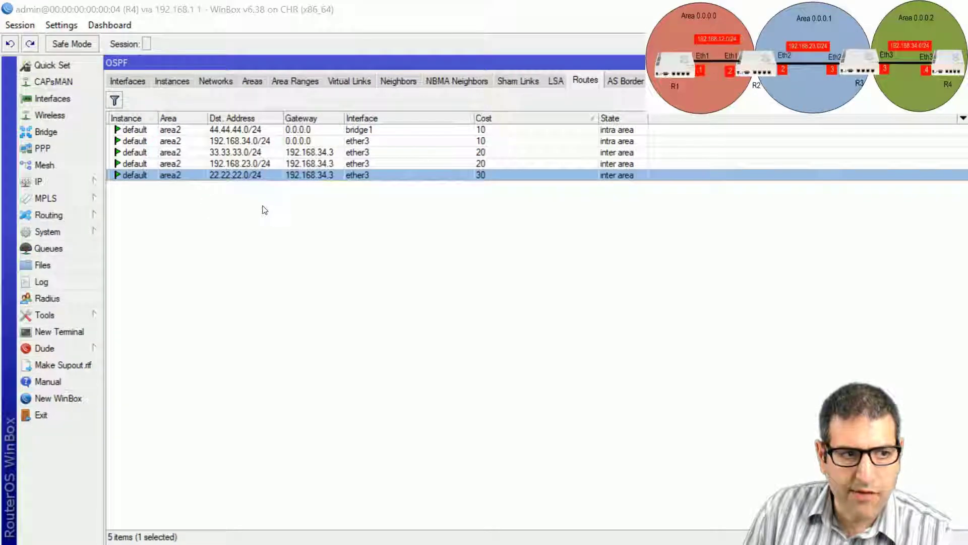
key(Escape)
key(alt+Tab)
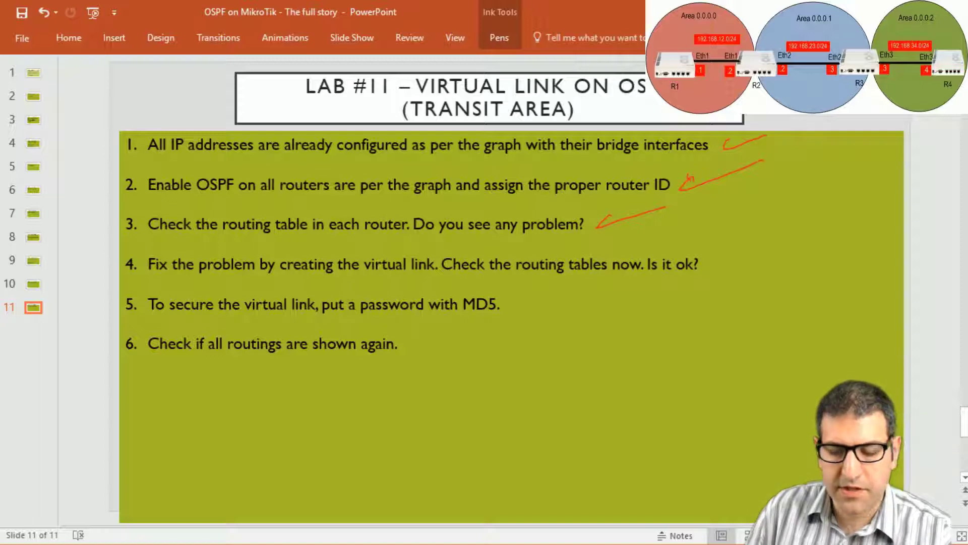
Step: Return from the PowerPoint lab slide to the Paint network diagram
key(alt+Tab)
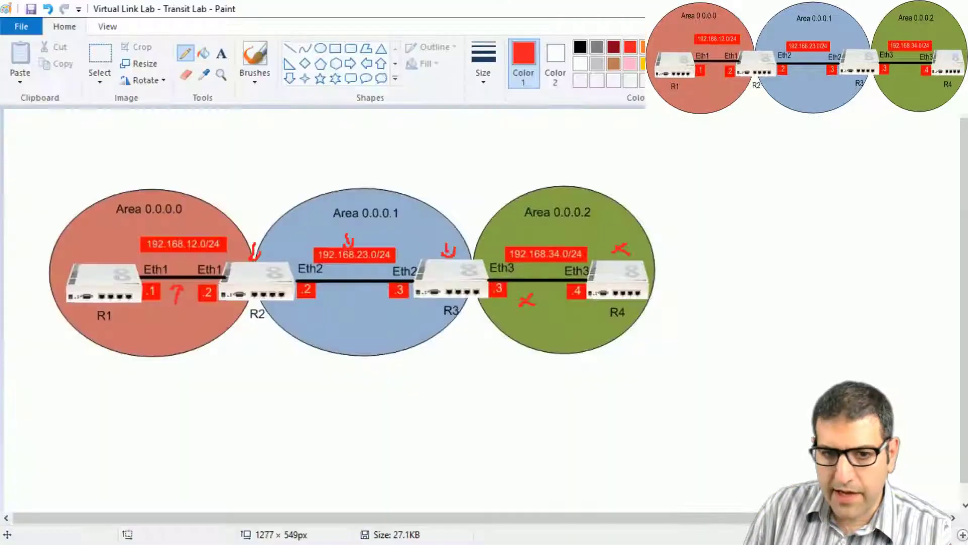
Step: Undo the red marks and draw a blue loop around the 192.168.23.0/24 R2–R3 link
key(ctrl+z)
key(ctrl+z)
key(ctrl+z)
key(ctrl+z)
key(ctrl+z)
key(ctrl+z)
key(ctrl+z)
key(ctrl+z)
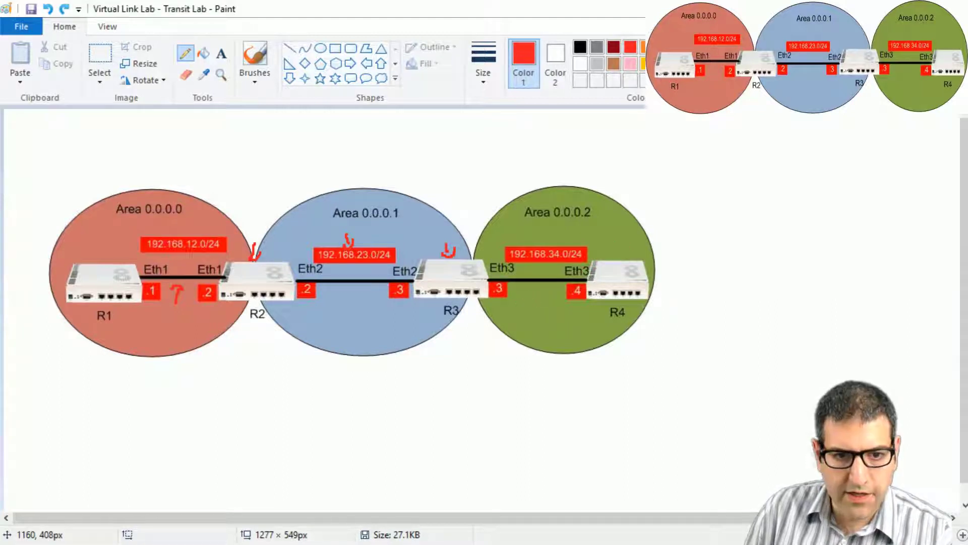
key(ctrl+z)
key(ctrl+z)
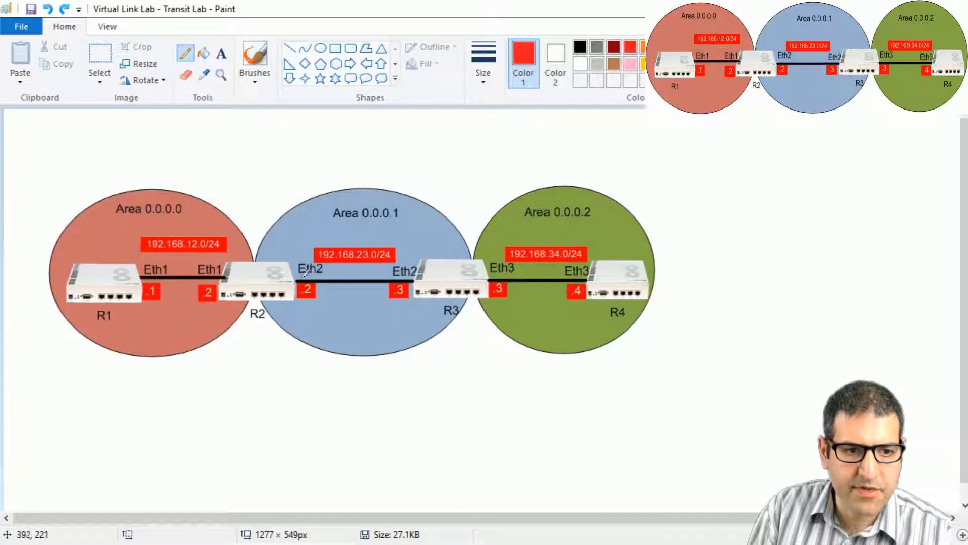
click(713, 47)
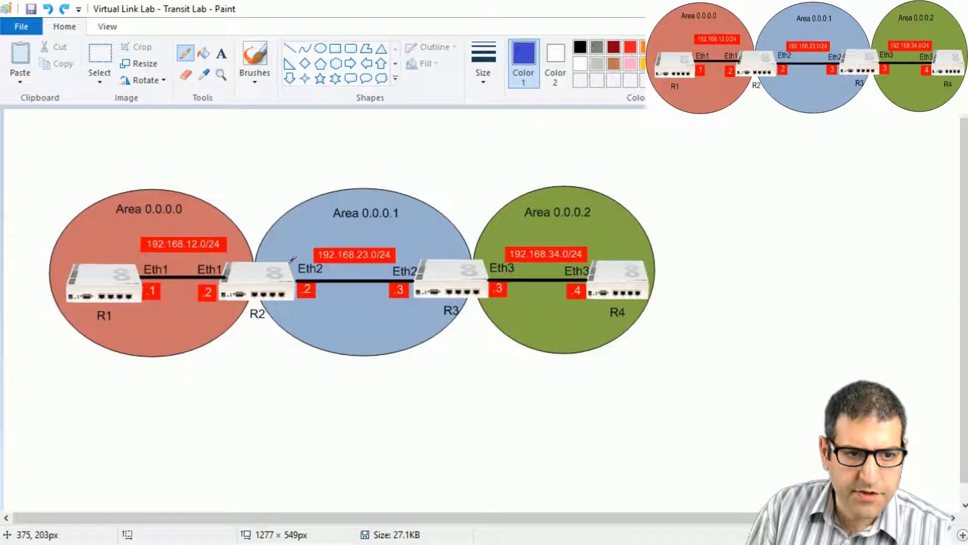
mouse_move(292, 259)
mouse_down()
mouse_move(320, 240)
mouse_move(378, 234)
mouse_move(424, 264)
mouse_up()
mouse_move(425, 301)
mouse_down()
mouse_move(395, 312)
mouse_move(294, 297)
mouse_up()
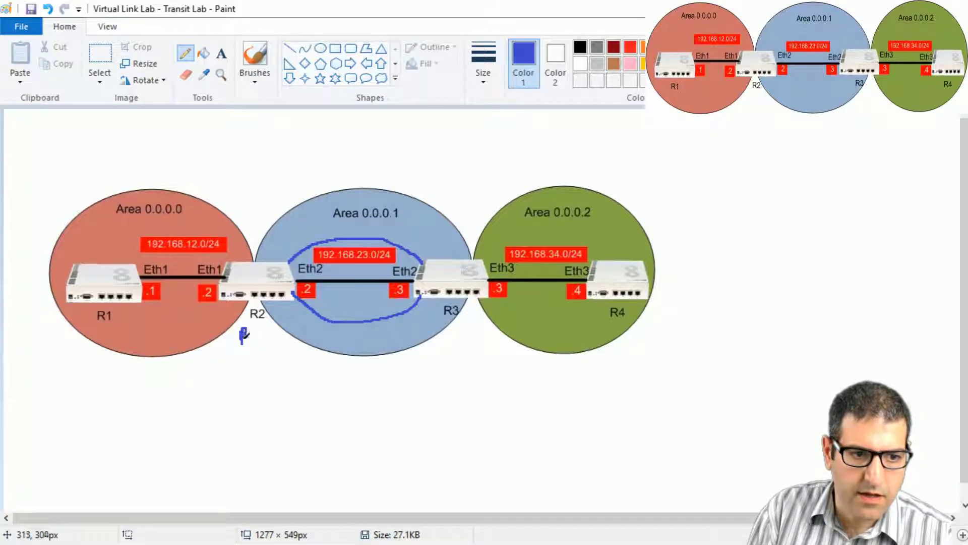
Step: Write 'ABR' below R2 with blue arrows near R2 and R3, then start a new virtual link on R2
mouse_move(243, 327)
mouse_down()
mouse_move(244, 352)
mouse_move(255, 344)
mouse_move(286, 356)
mouse_up()
drag(244, 252, 227, 259)
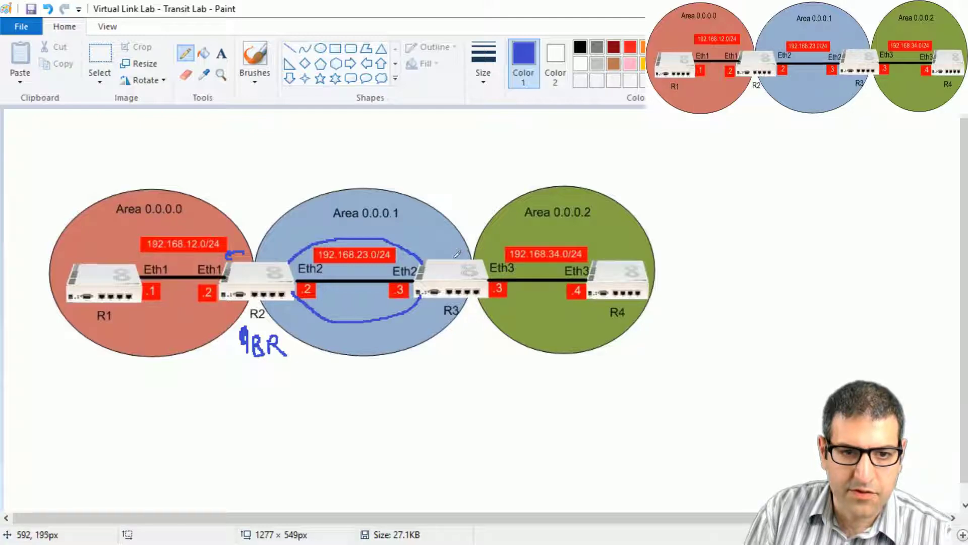
mouse_move(481, 248)
mouse_down()
mouse_move(500, 247)
mouse_move(453, 252)
mouse_up()
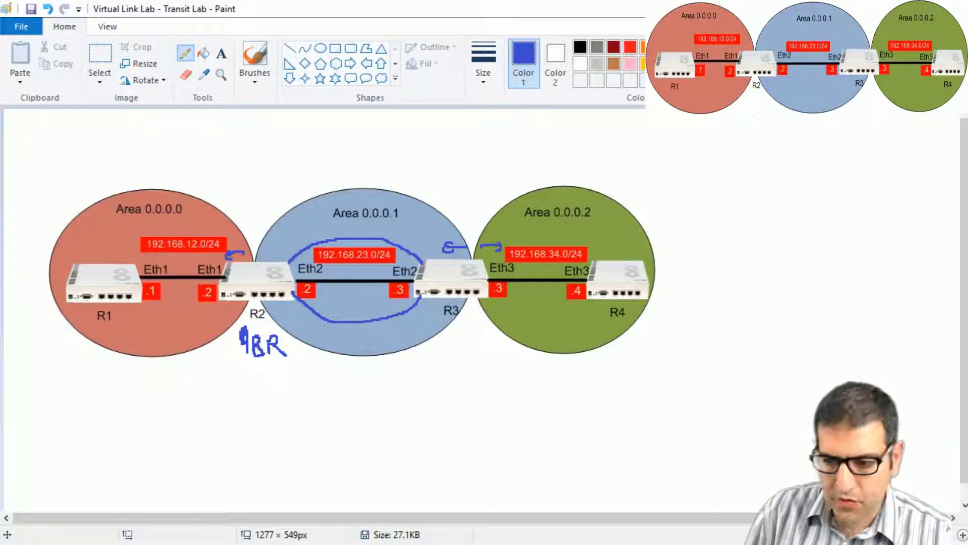
key(alt+Tab)
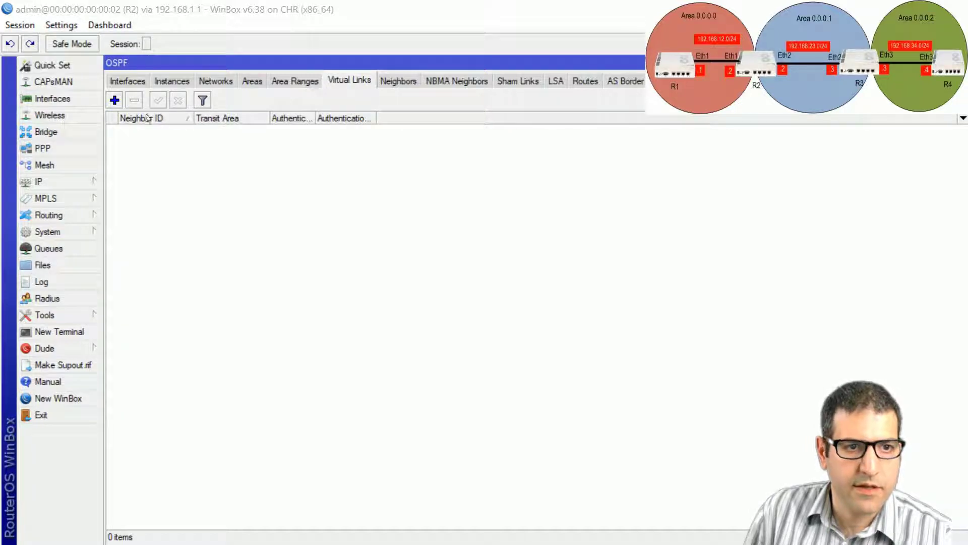
click(115, 102)
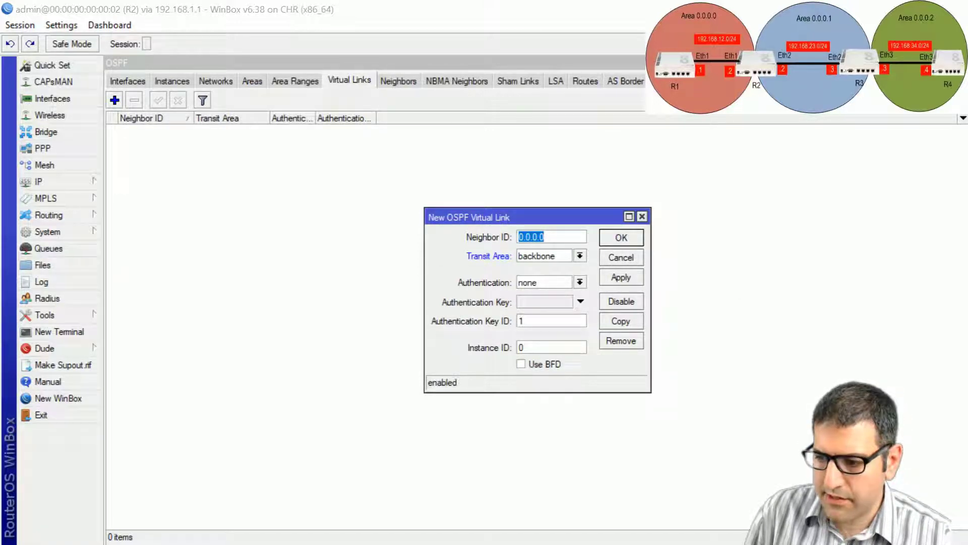
Step: Create R2's virtual link to neighbor 3.3.3.3 with transit area area1
key(alt+Tab)
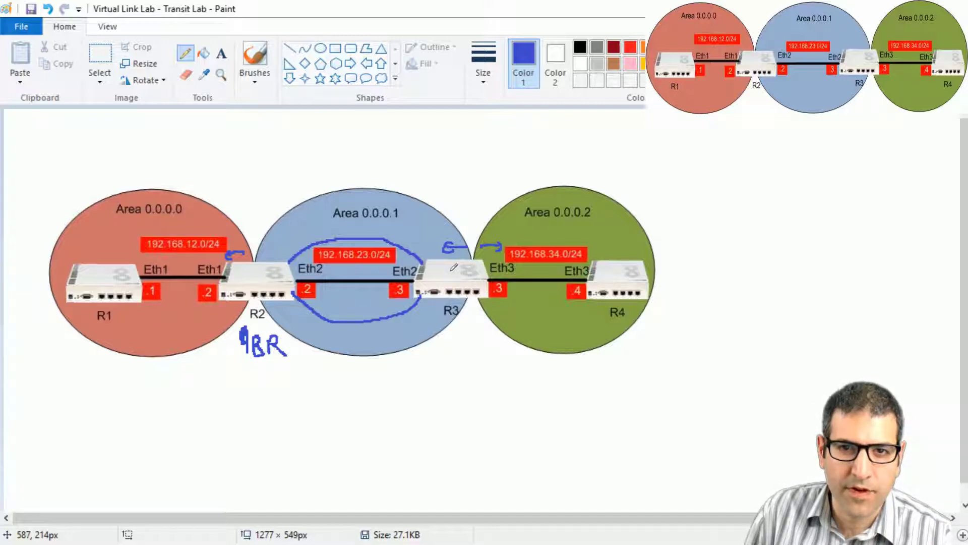
key(alt+Tab)
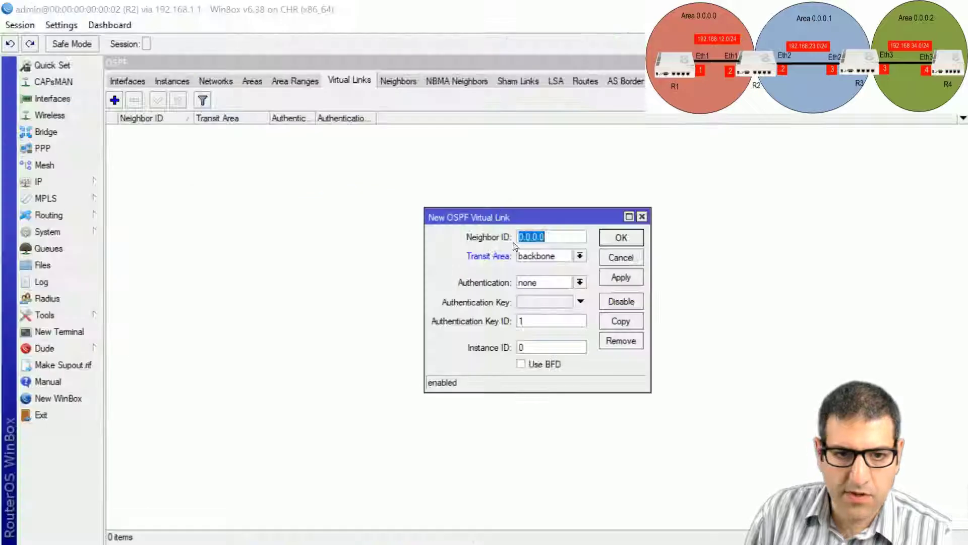
text(3.3.3.3)
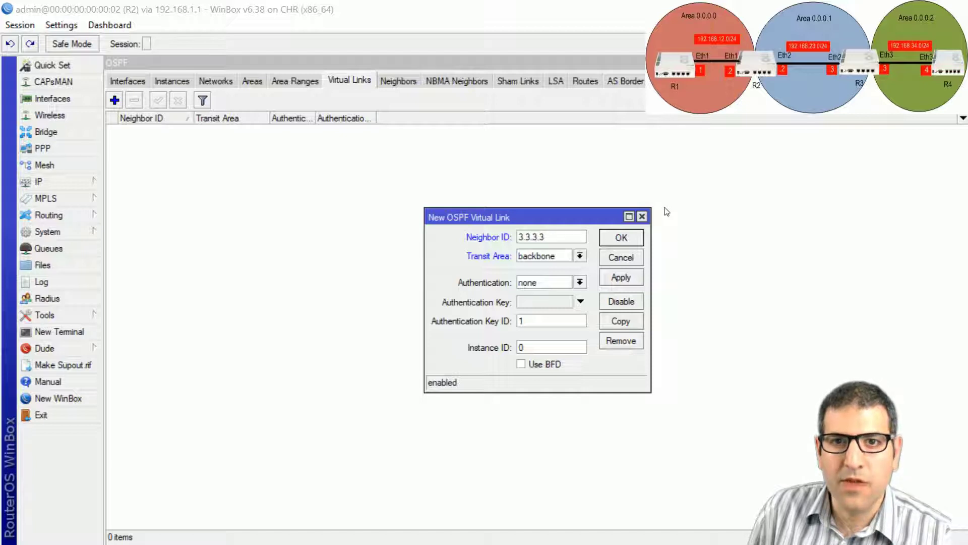
click(560, 257)
click(554, 267)
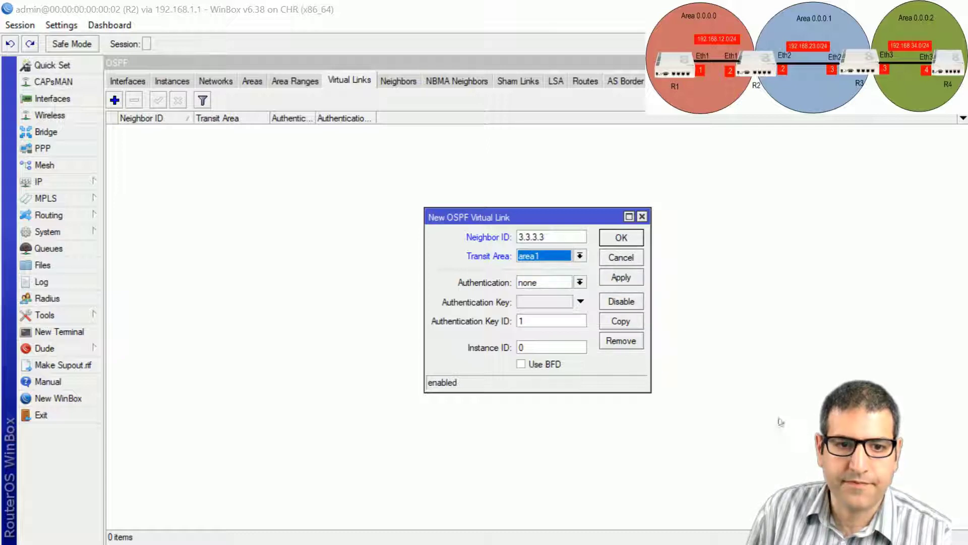
click(630, 243)
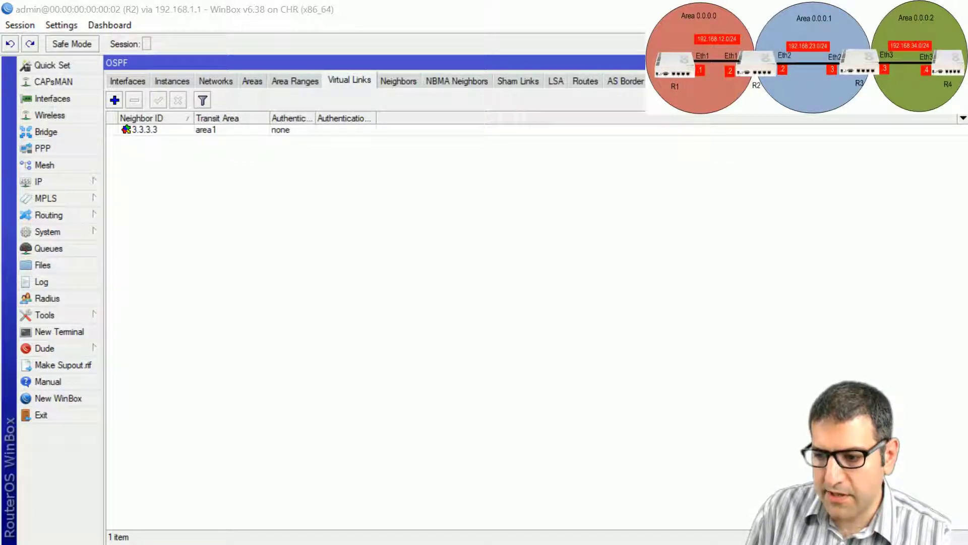
key(alt+Tab)
Step: Add R3's virtual link to neighbor 2.2.2.2 with transit area area1
click(348, 80)
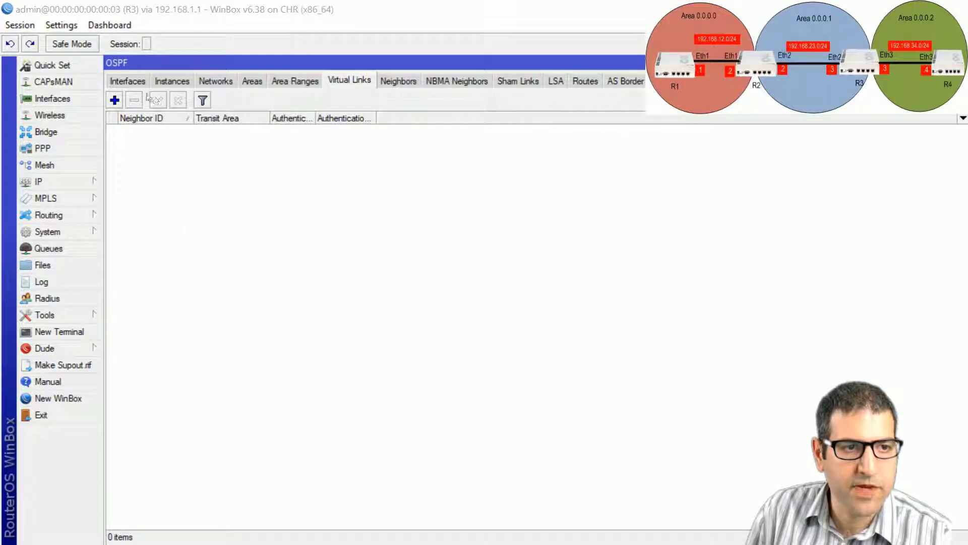
click(114, 100)
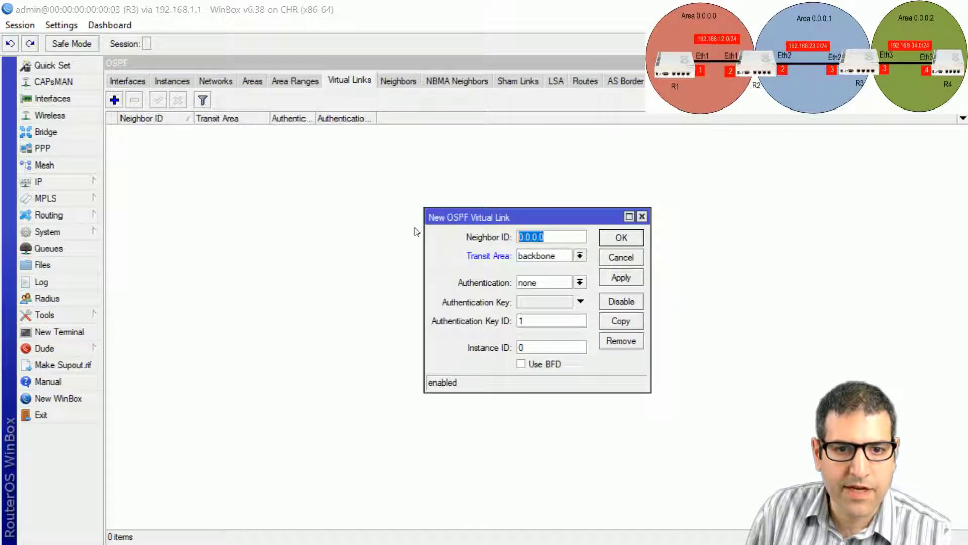
text(2.2.2.2)
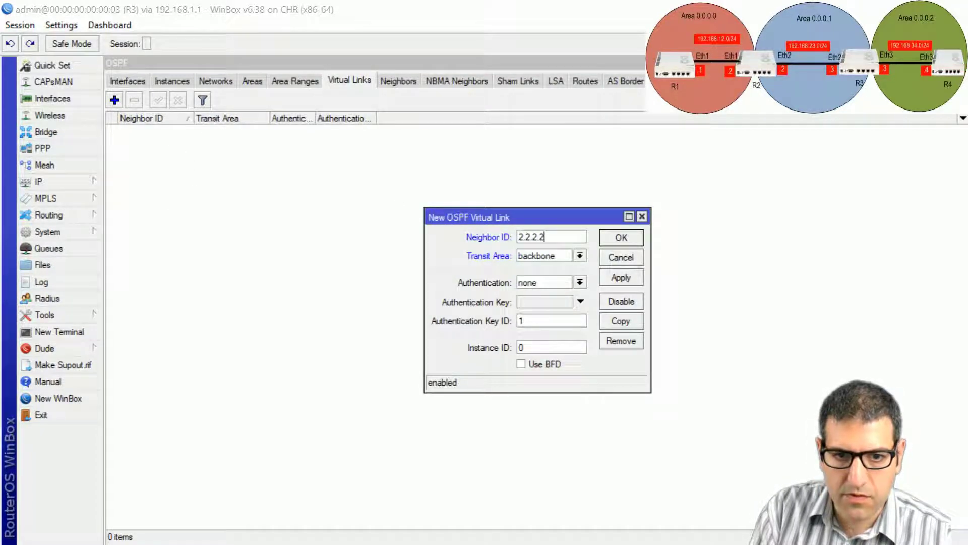
click(551, 257)
click(551, 272)
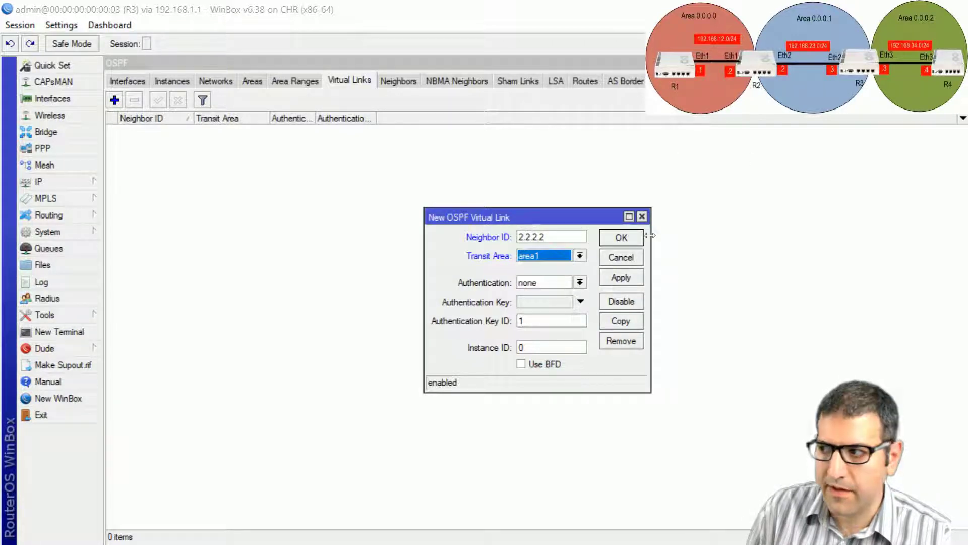
click(621, 238)
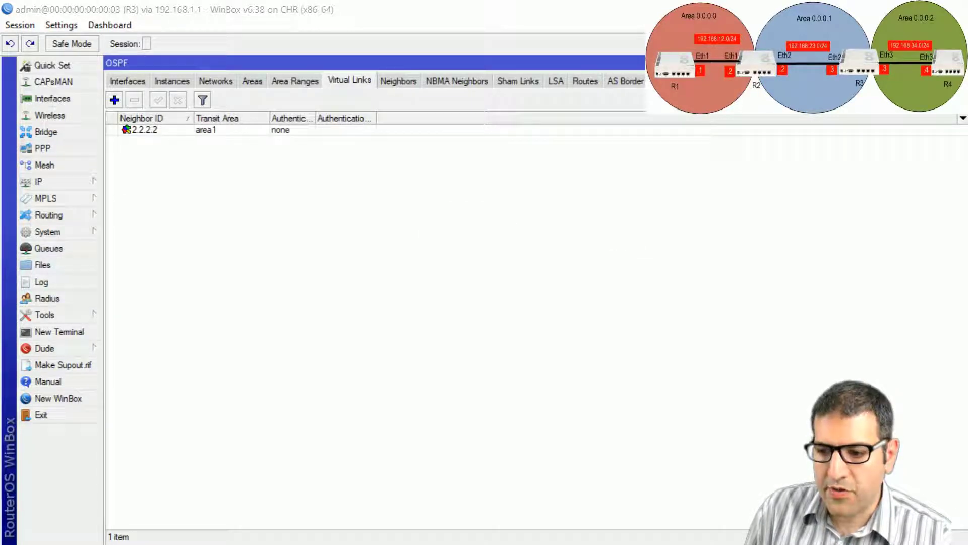
key(alt+Tab)
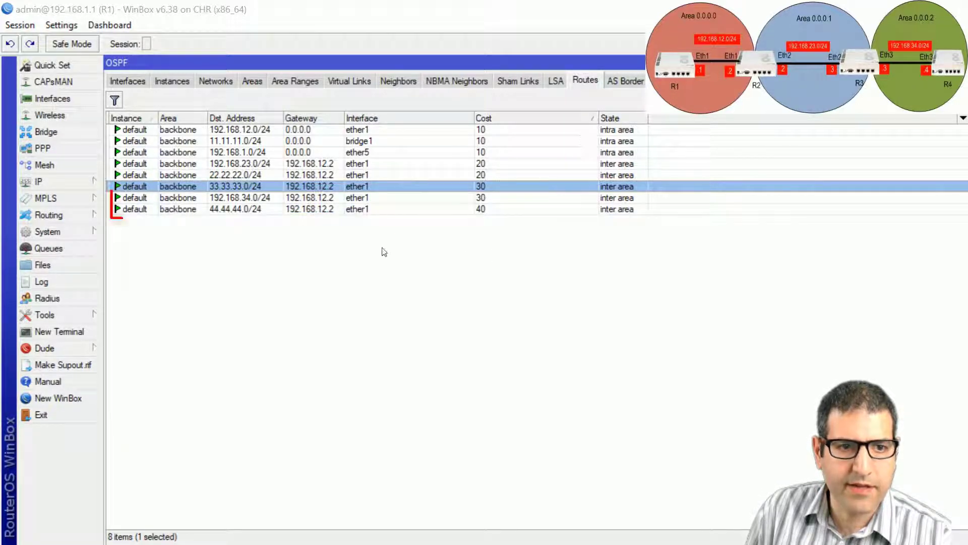
Step: Confirm R1 now lists 44.44.44.0/24 and 192.168.34.0/24 from area 2
click(245, 209)
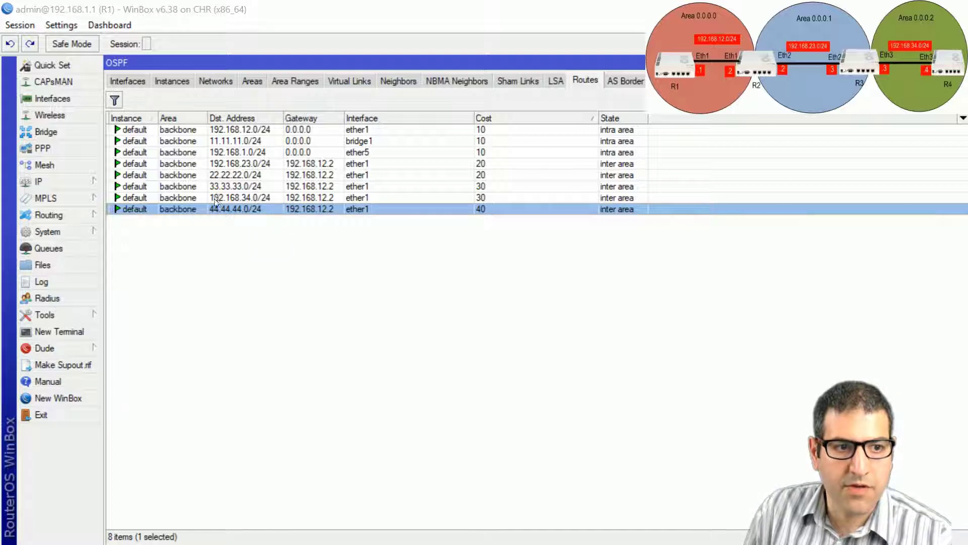
click(251, 199)
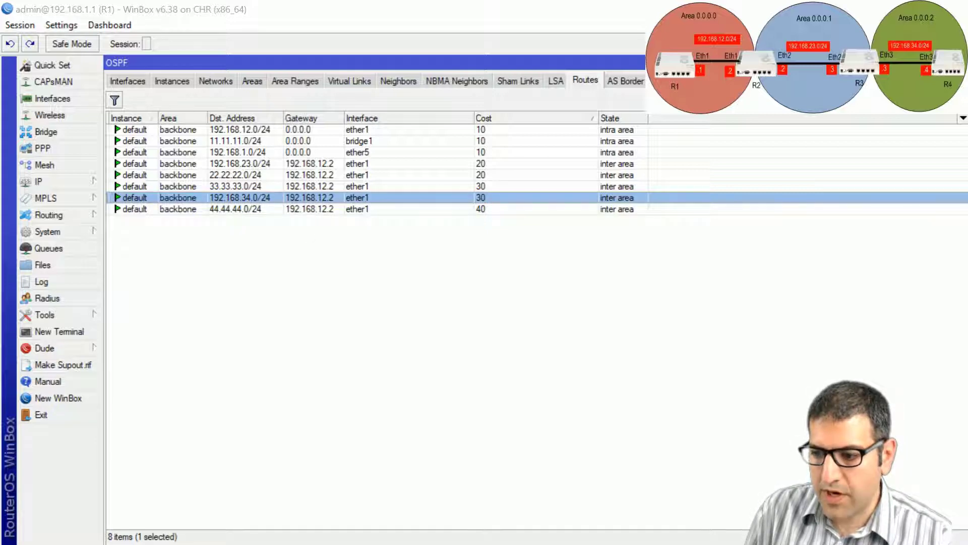
key(alt+Tab)
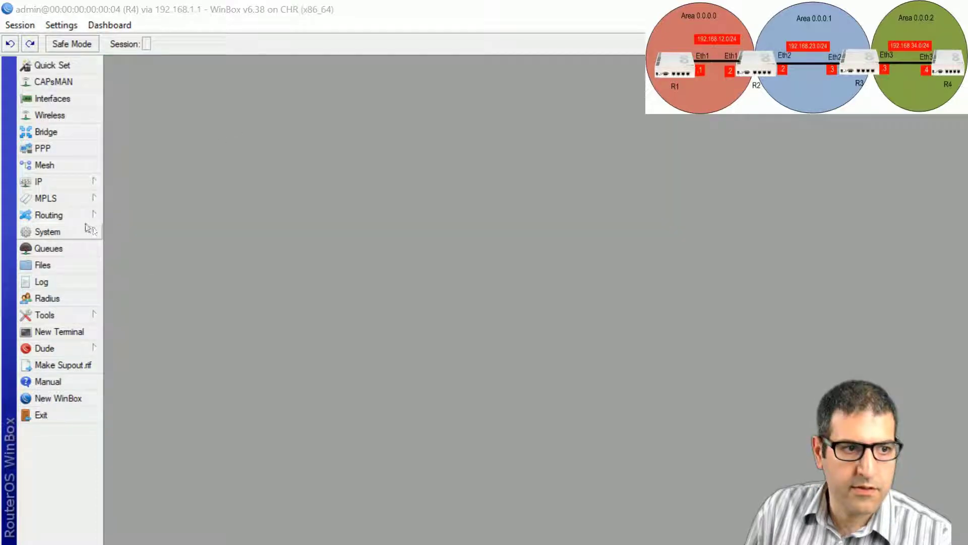
Step: Open R4's OSPF routes and confirm 11.11.11.0/24 from area 0 appears
click(83, 216)
click(159, 281)
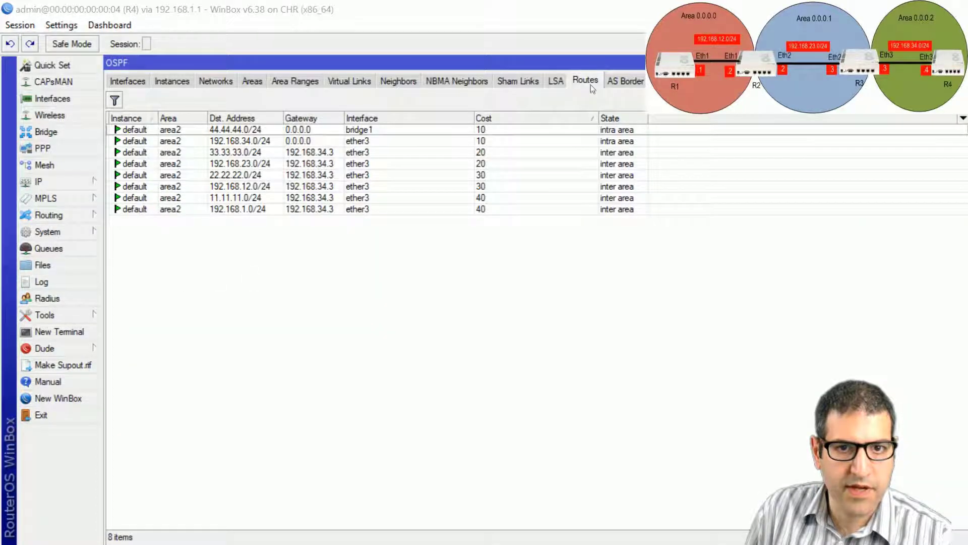
click(224, 198)
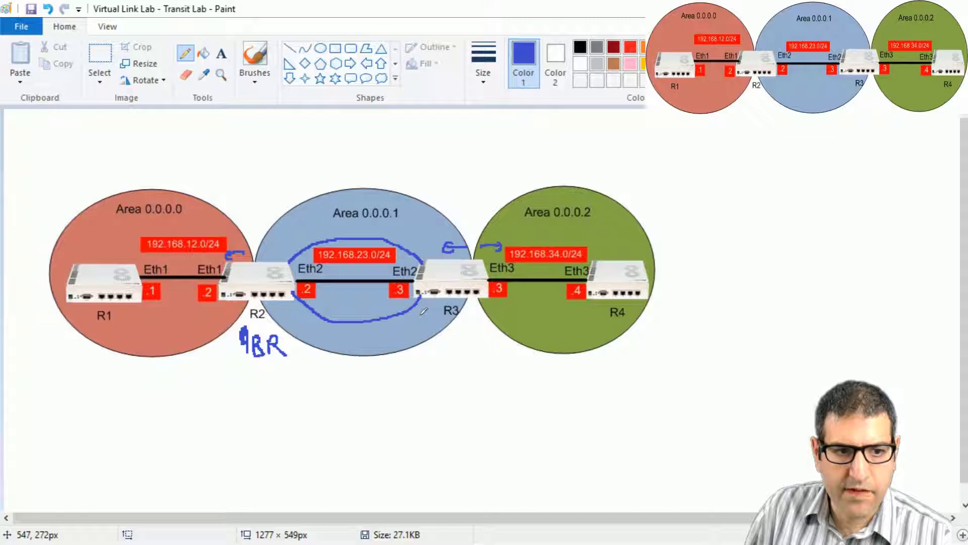
Step: Undo the blue arrows and ABR note, keeping the ring, and return to R2's WinBox
key(ctrl+z)
key(ctrl+z)
key(ctrl+z)
key(ctrl+z)
key(ctrl+z)
key(ctrl+z)
key(ctrl+z)
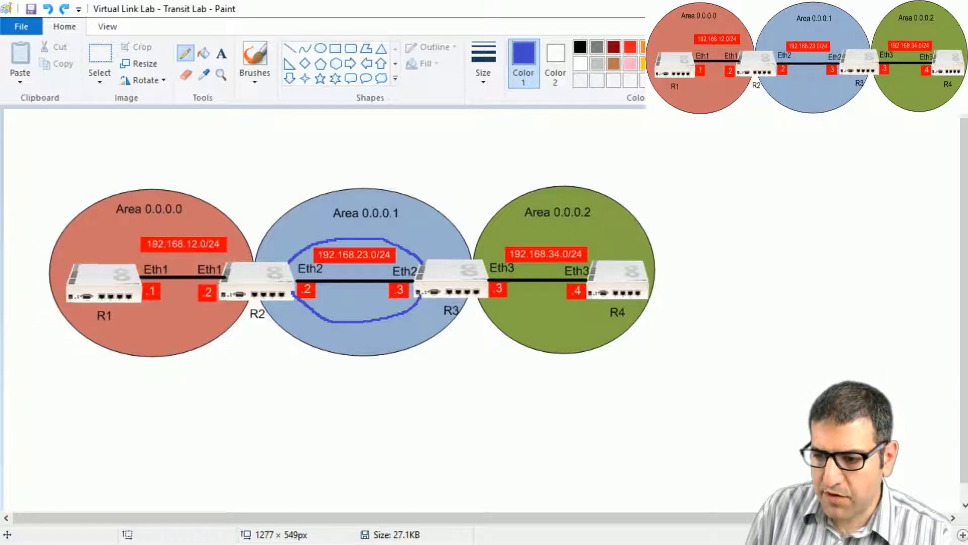
key(alt+Tab)
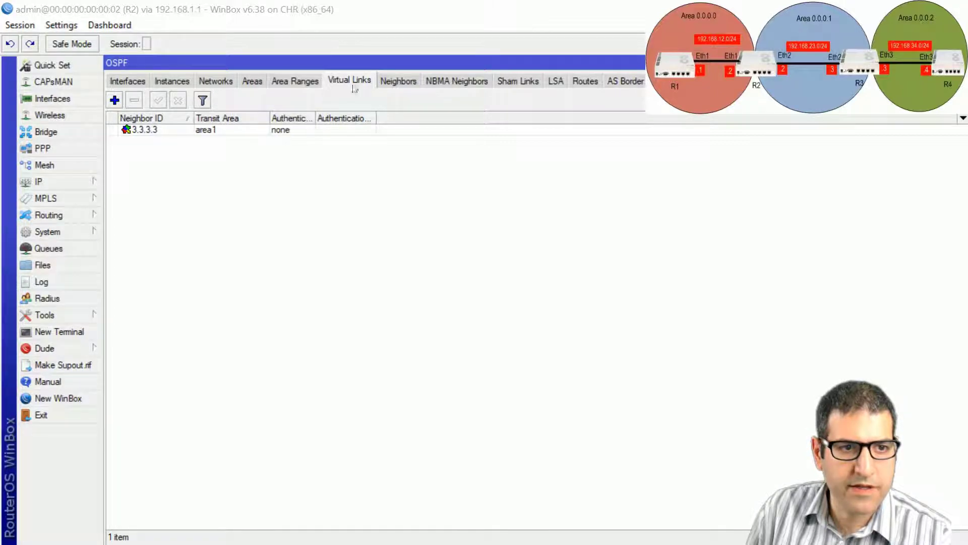
Step: Set MD5 authentication with a key on R2's virtual link to 3.3.3.3, then check R1's routes
double_click(168, 131)
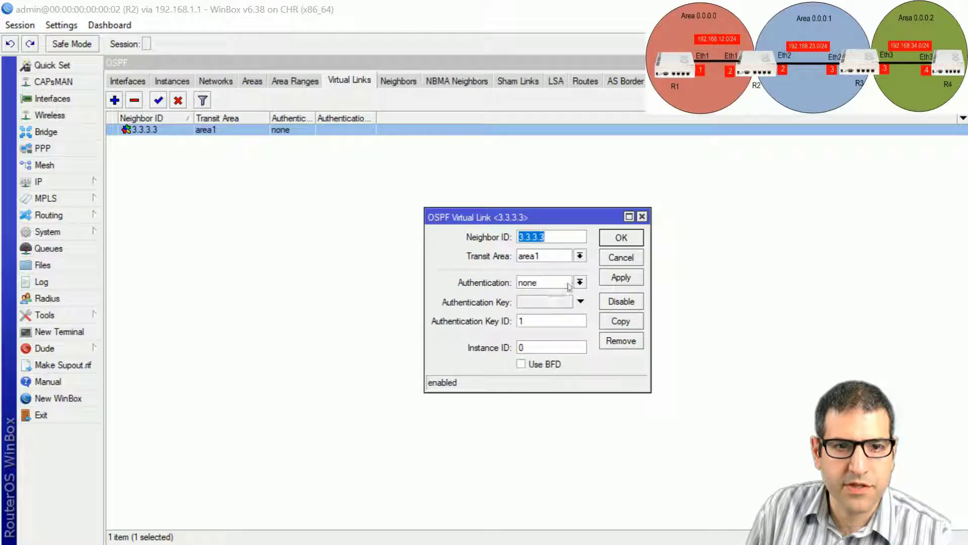
click(569, 286)
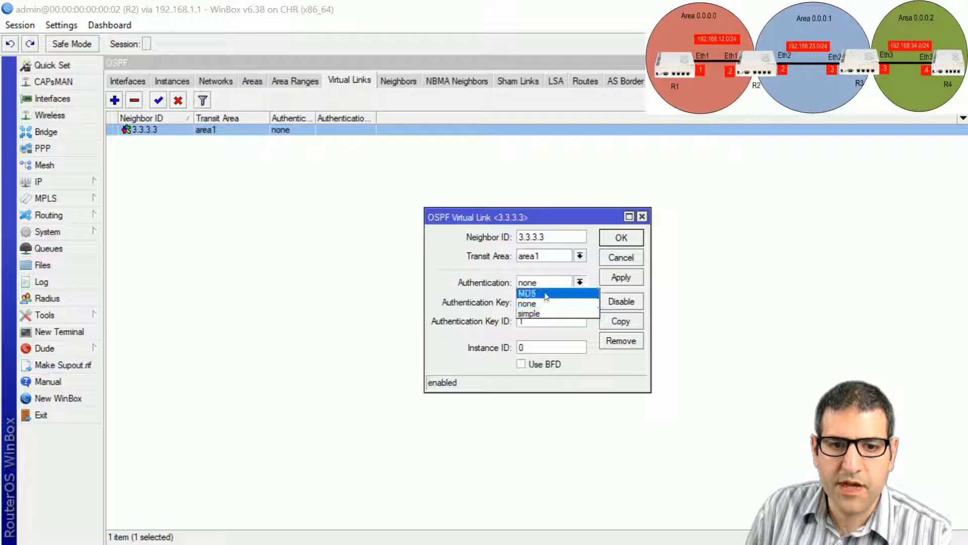
click(547, 294)
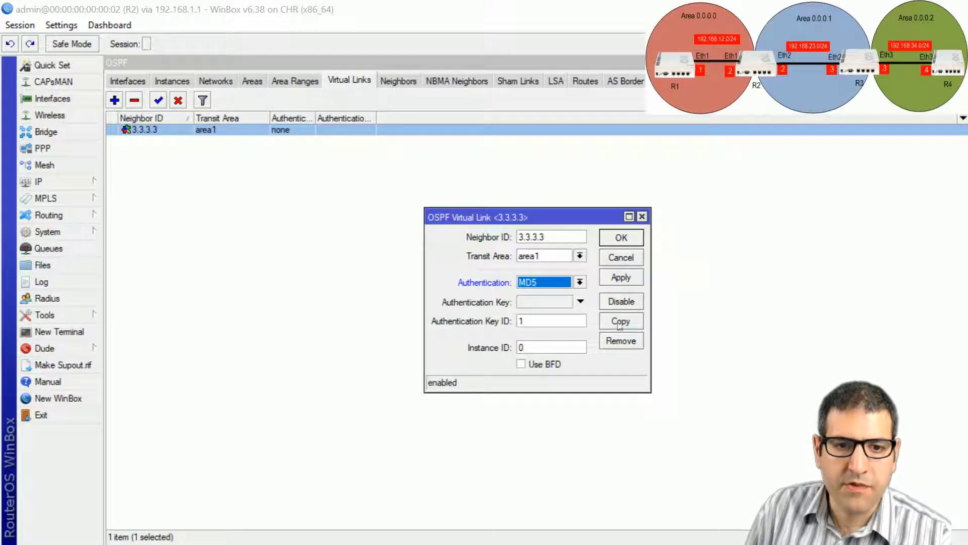
click(557, 302)
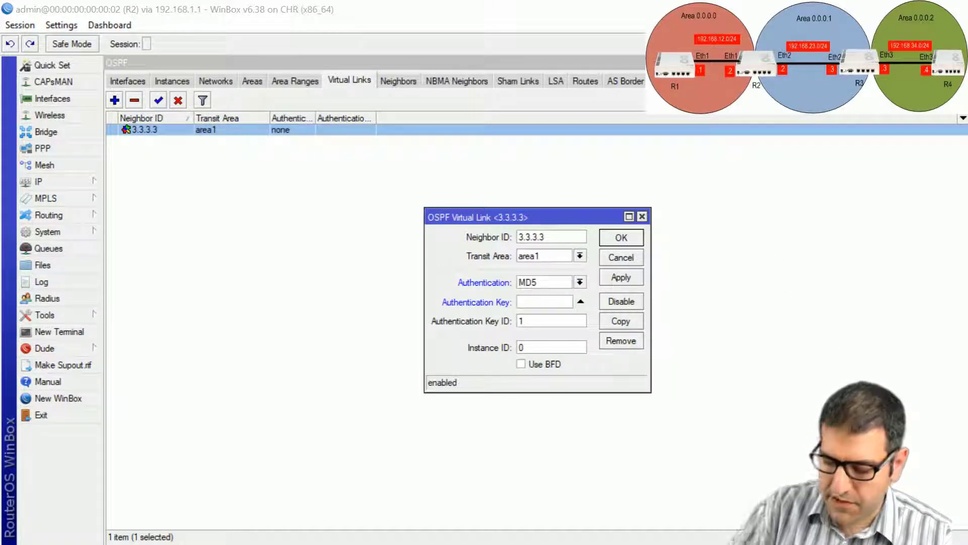
text(123456)
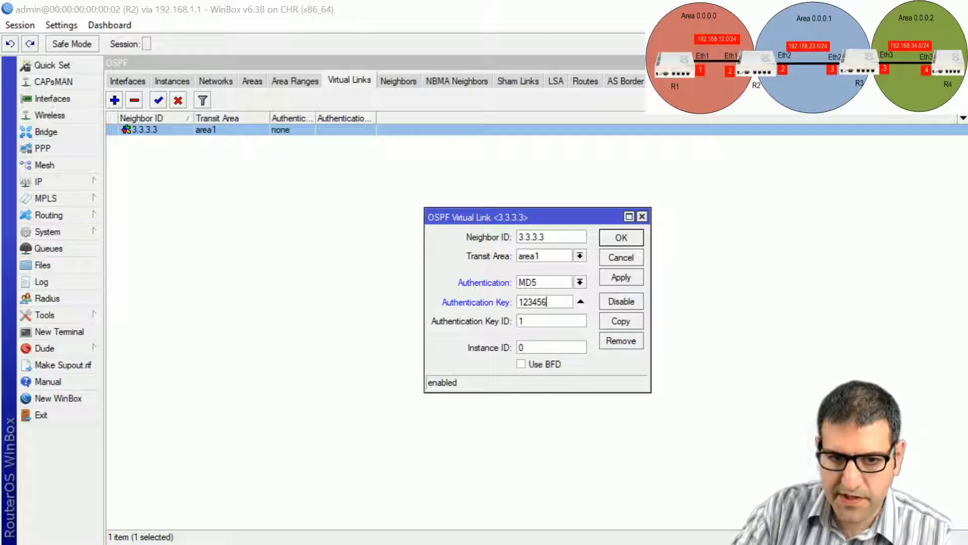
click(621, 237)
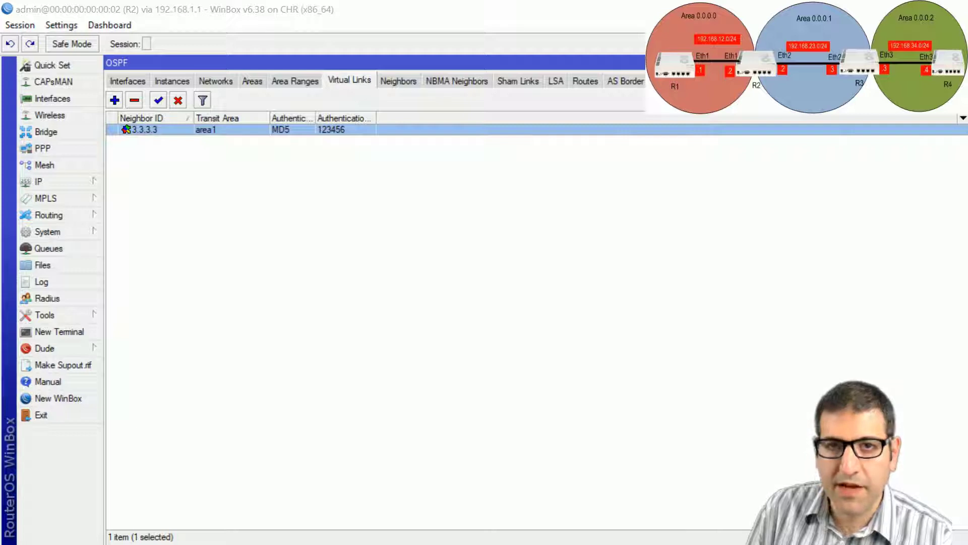
key(alt+Tab)
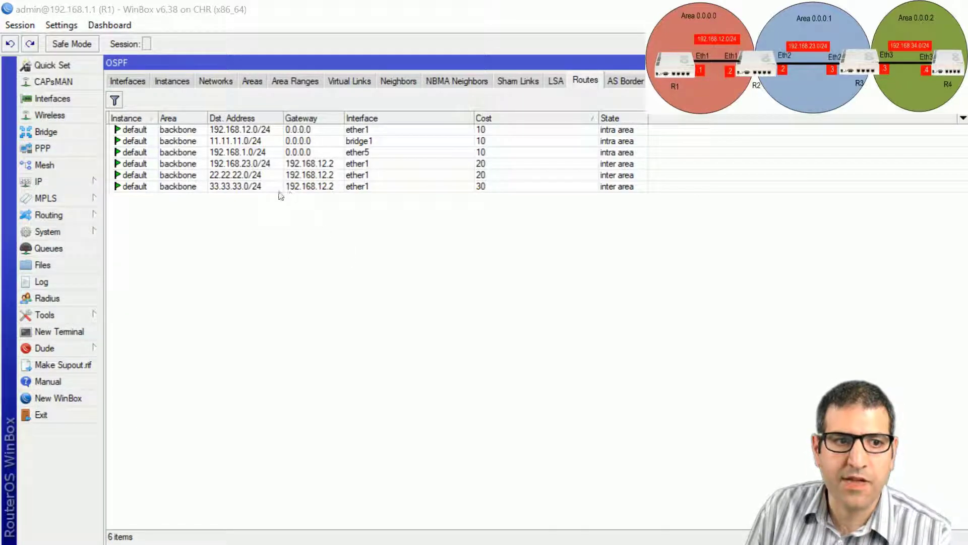
Step: Give R3's virtual link to 2.2.2.2 MD5 authentication with the matching key, then recheck R1's routes
click(222, 188)
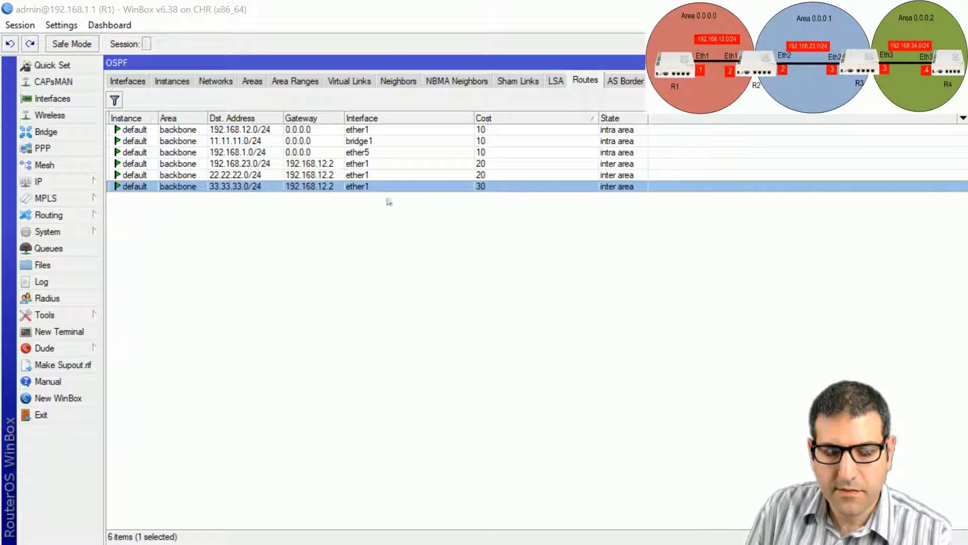
key(alt+Tab)
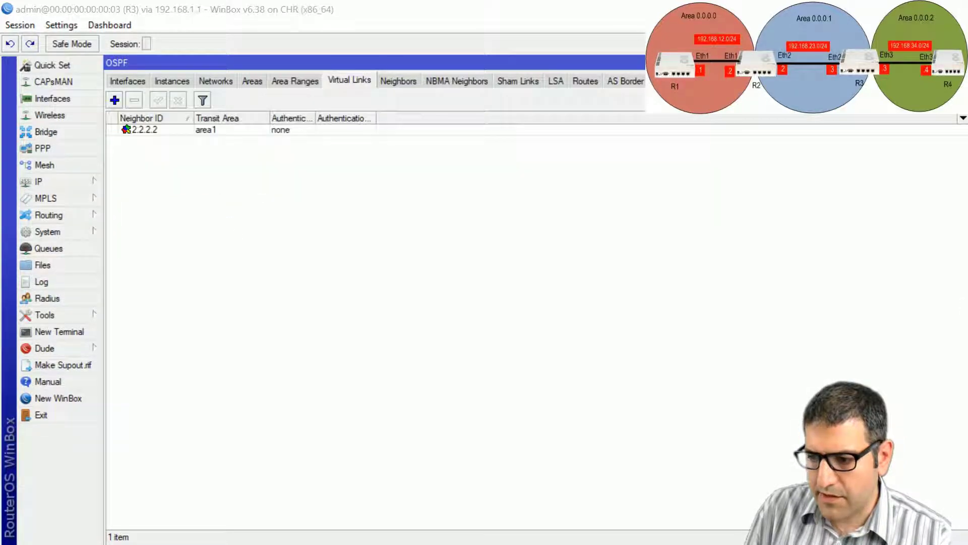
double_click(210, 132)
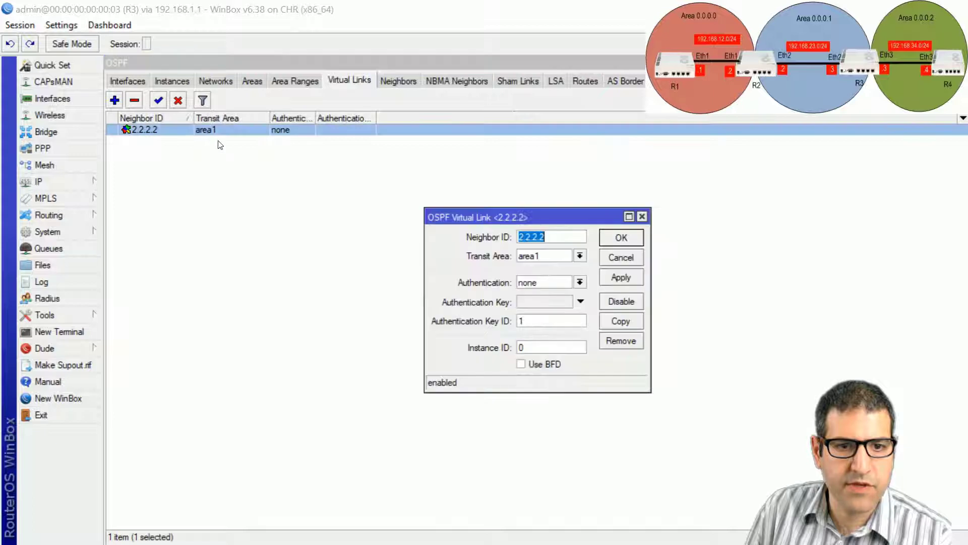
click(580, 282)
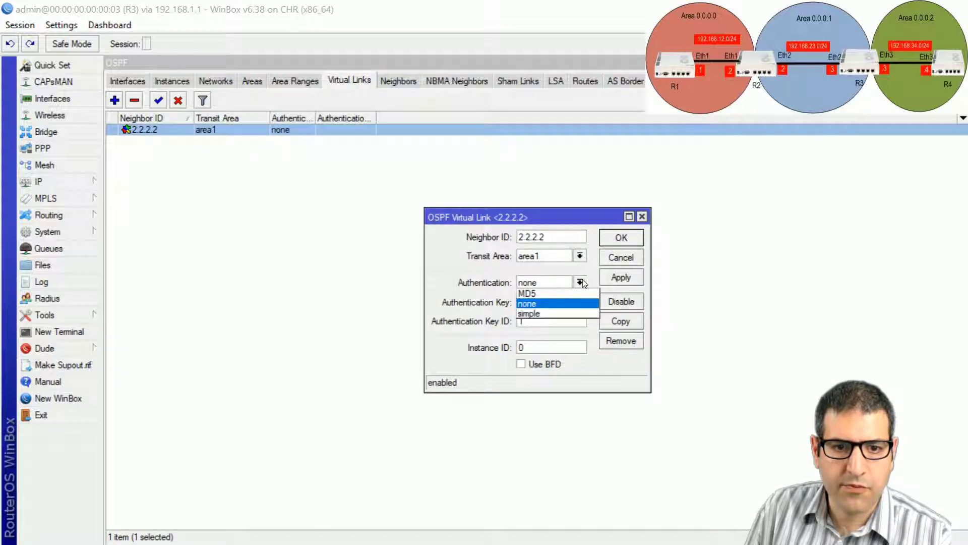
click(555, 293)
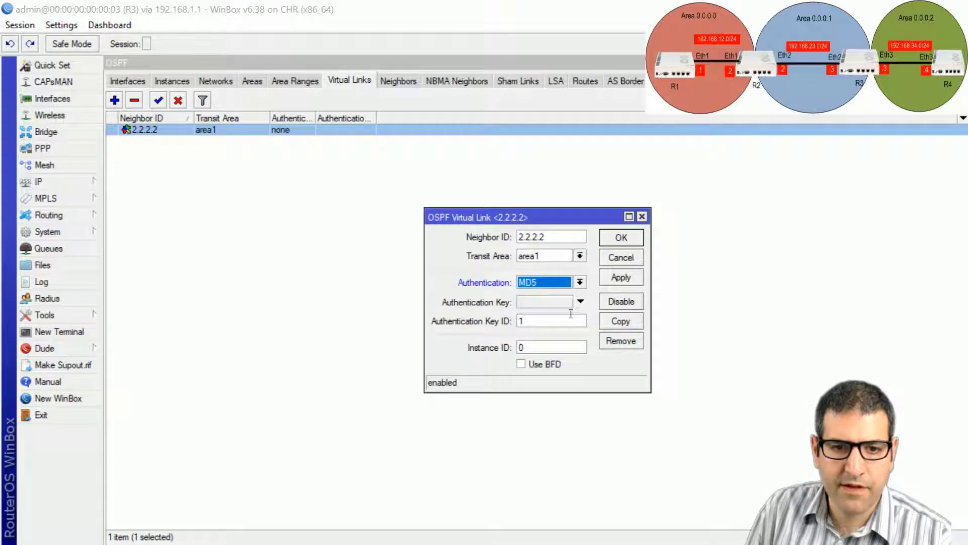
click(559, 306)
text(12)
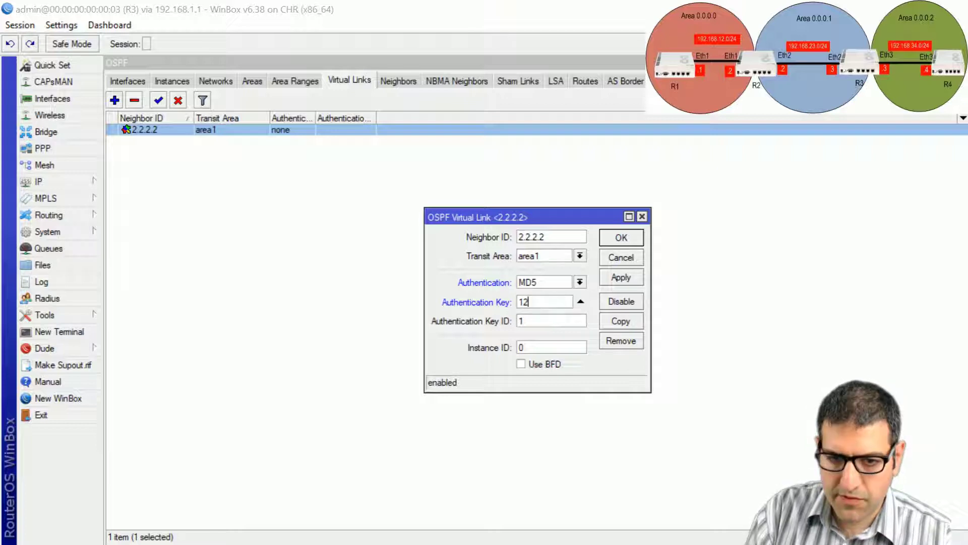
text(3456)
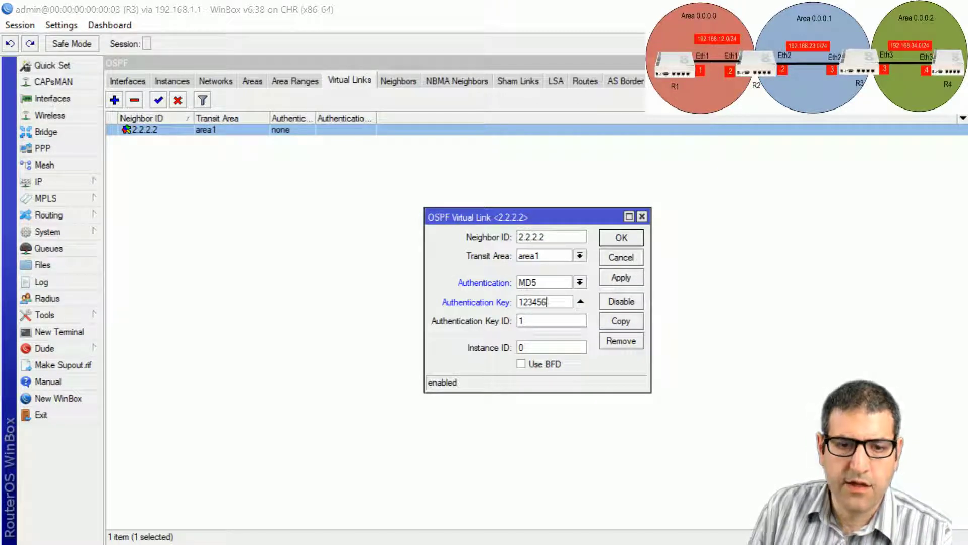
click(618, 237)
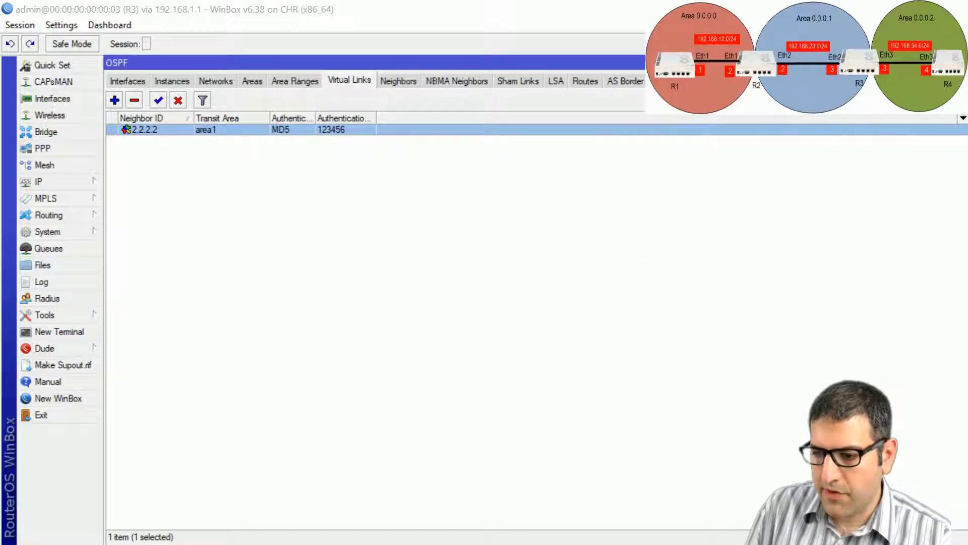
key(alt+Tab)
click(271, 215)
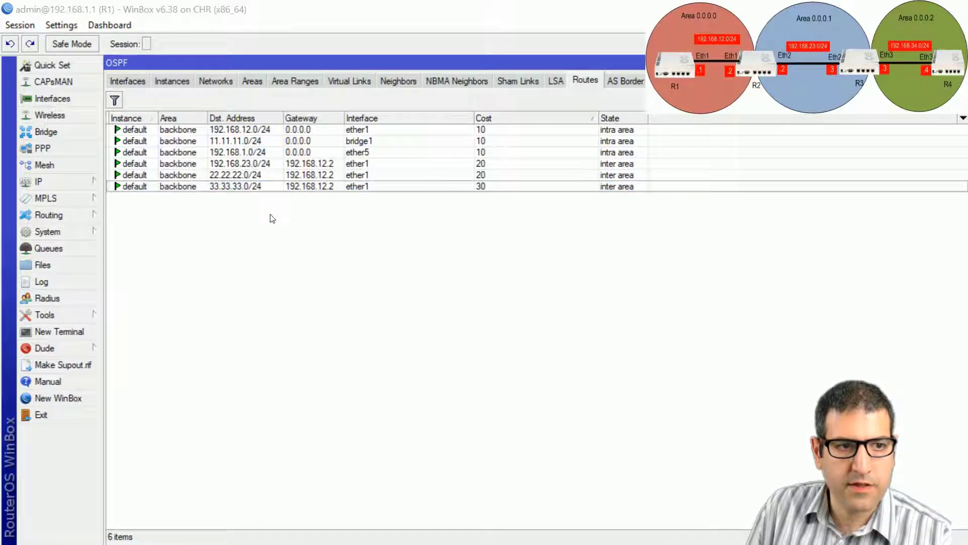
Step: Confirm 192.168.34.0/24 and 44.44.44.0/24 are back in R1's routes, and tick MD5 item 5 on the slide
click(256, 186)
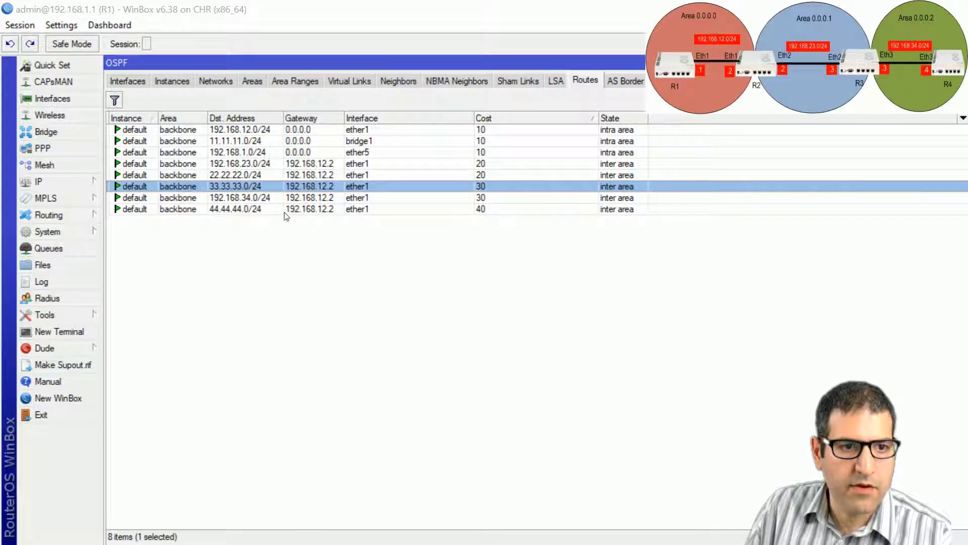
click(266, 210)
click(255, 200)
click(254, 208)
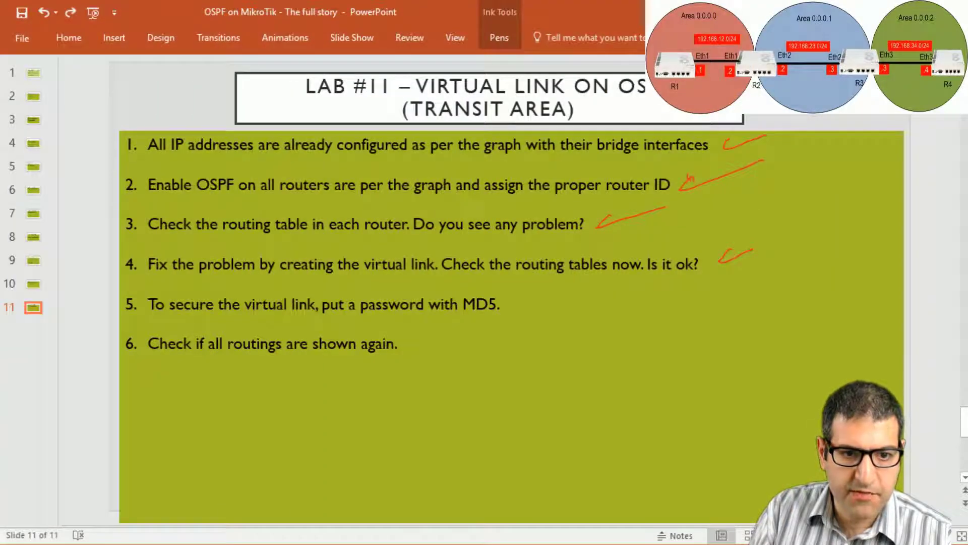
drag(511, 306, 554, 290)
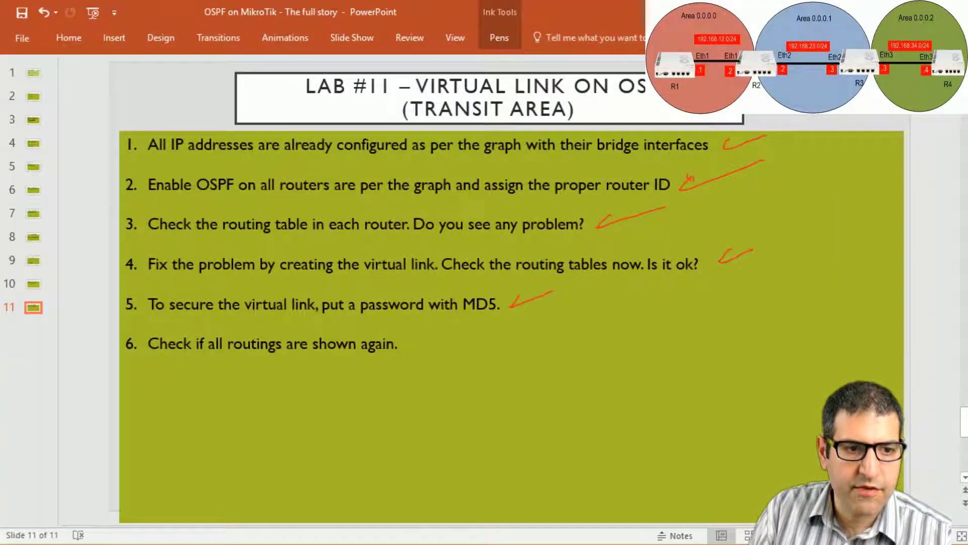